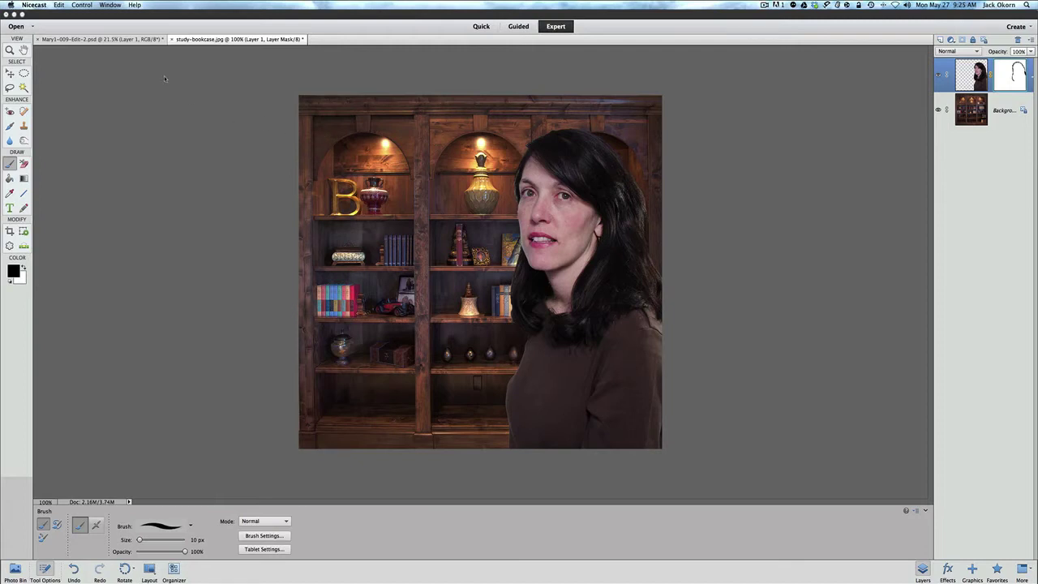
Step: Revert the bookcase composite and the Mary1-009-Edit-2.psd portrait to their original single-layer photos
left_click(107, 31)
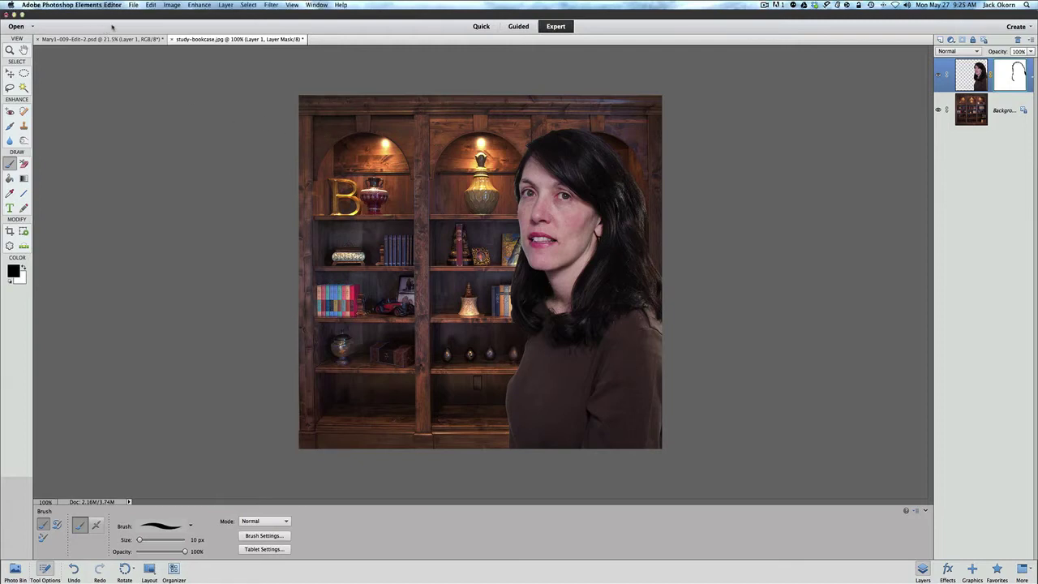
left_click(148, 6)
left_click(162, 33)
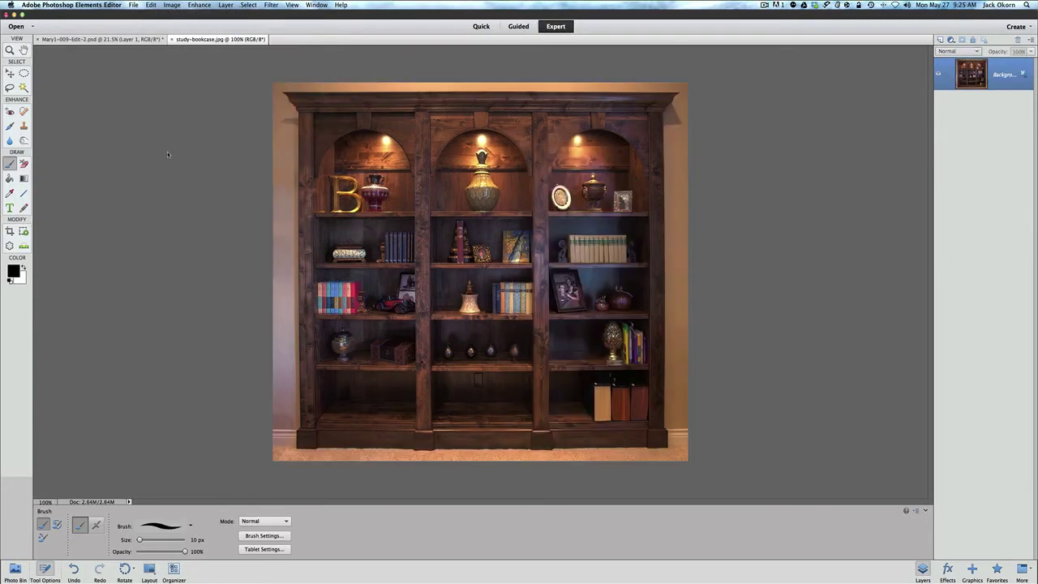
left_click(133, 41)
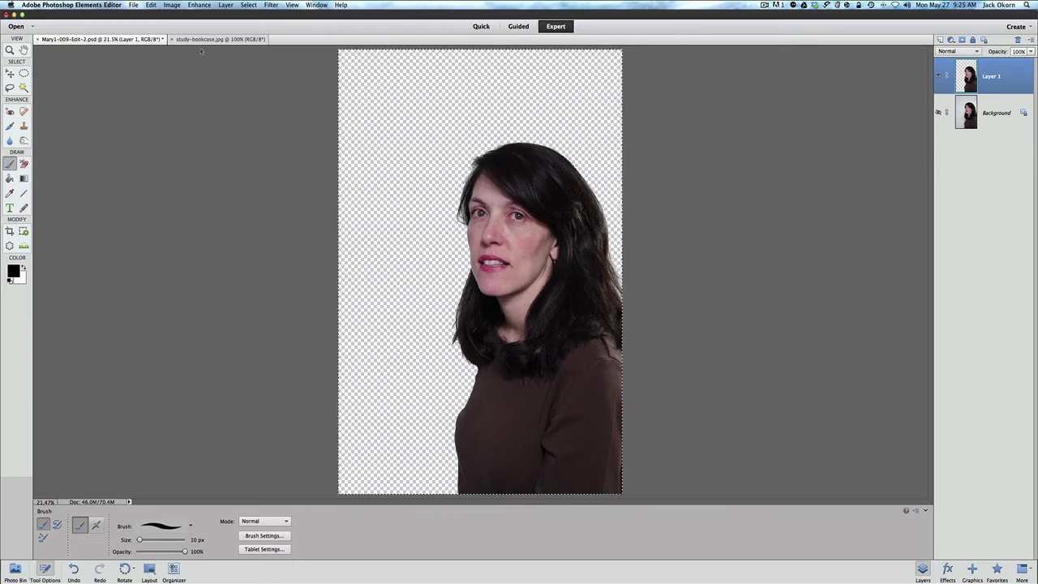
left_click(151, 5)
left_click(156, 31)
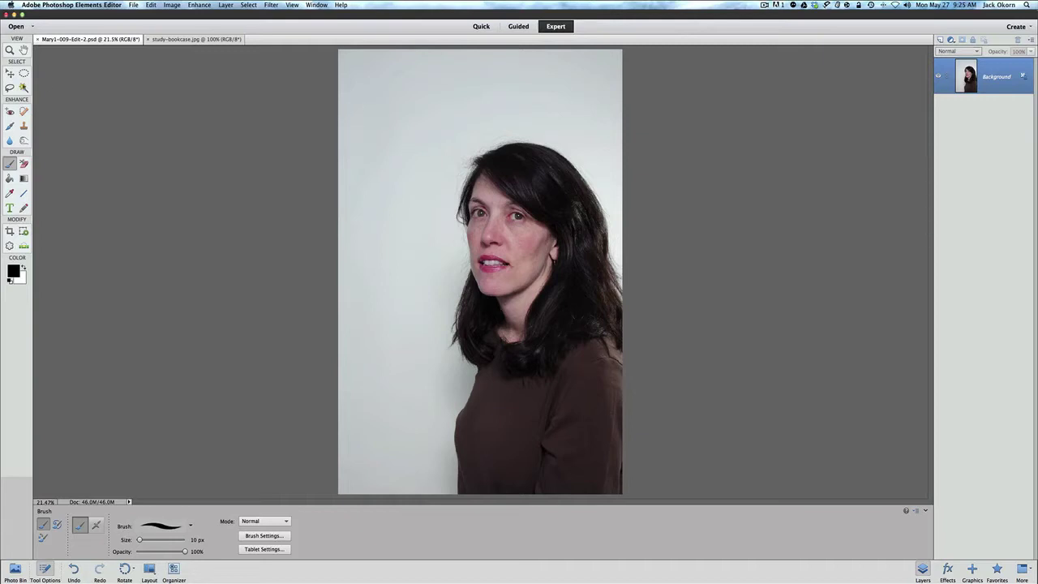
Step: Select the plain wall behind the woman with the Magic Wand at tolerance 32, Contiguous on
left_click(23, 88)
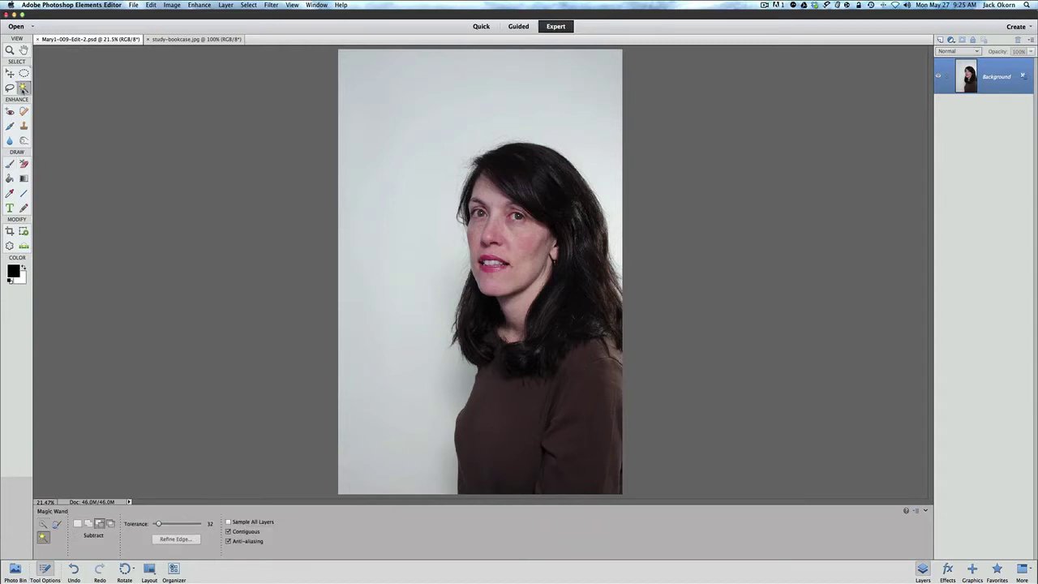
left_click(228, 531)
left_click(228, 531)
left_click(77, 523)
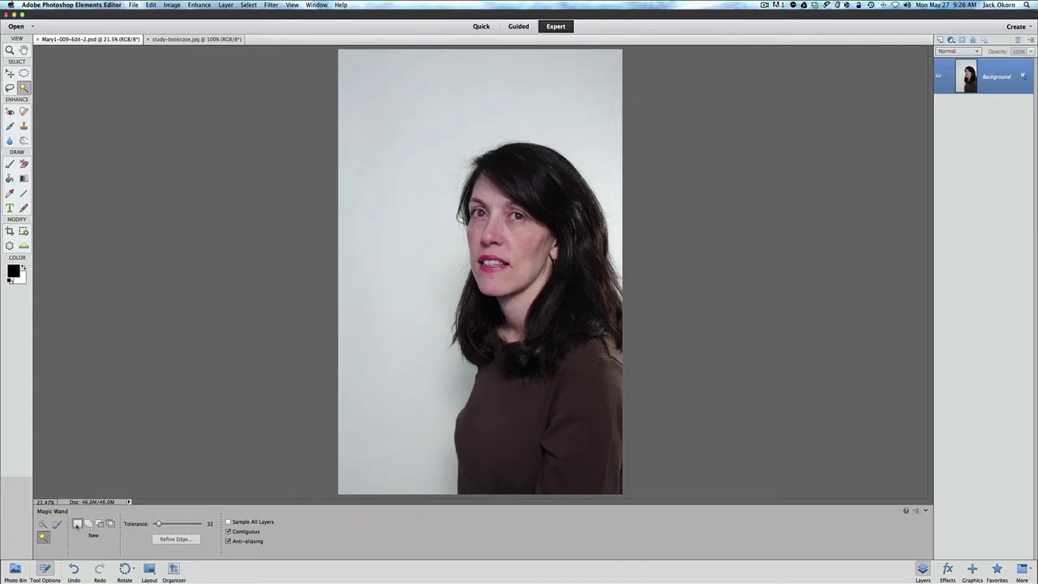
left_click(408, 404)
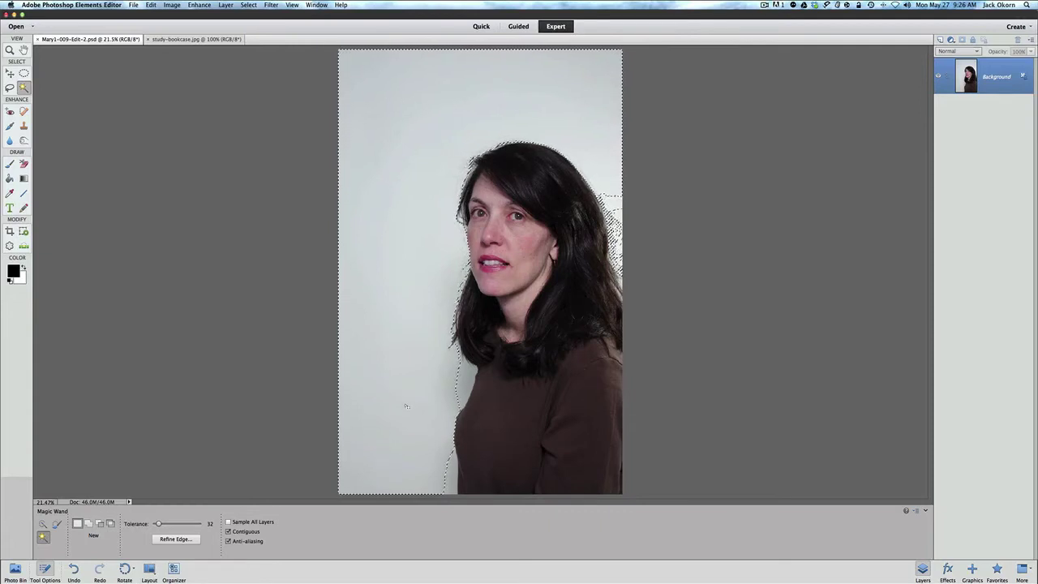
left_click(89, 524)
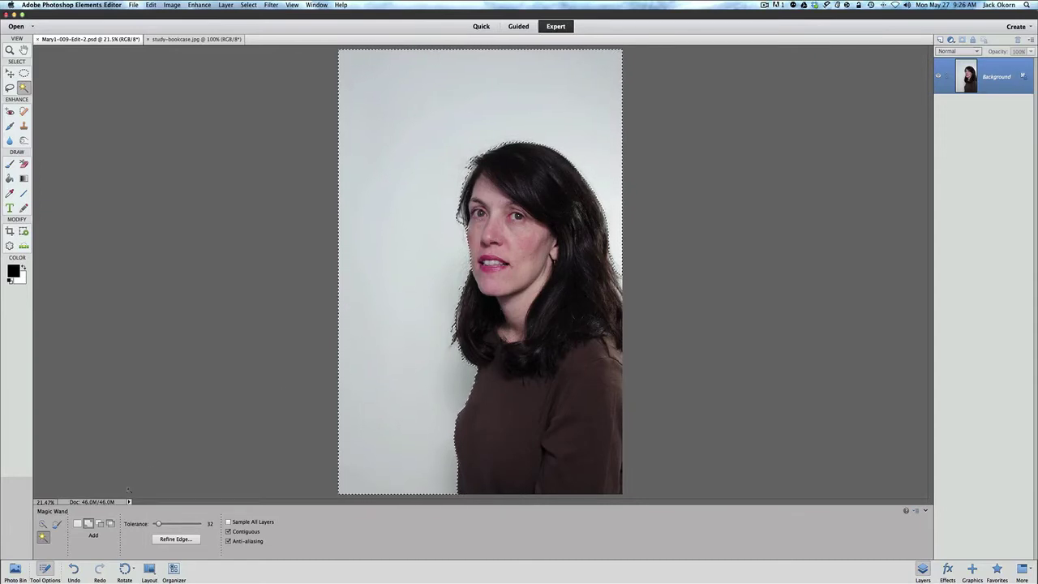
left_click(100, 523)
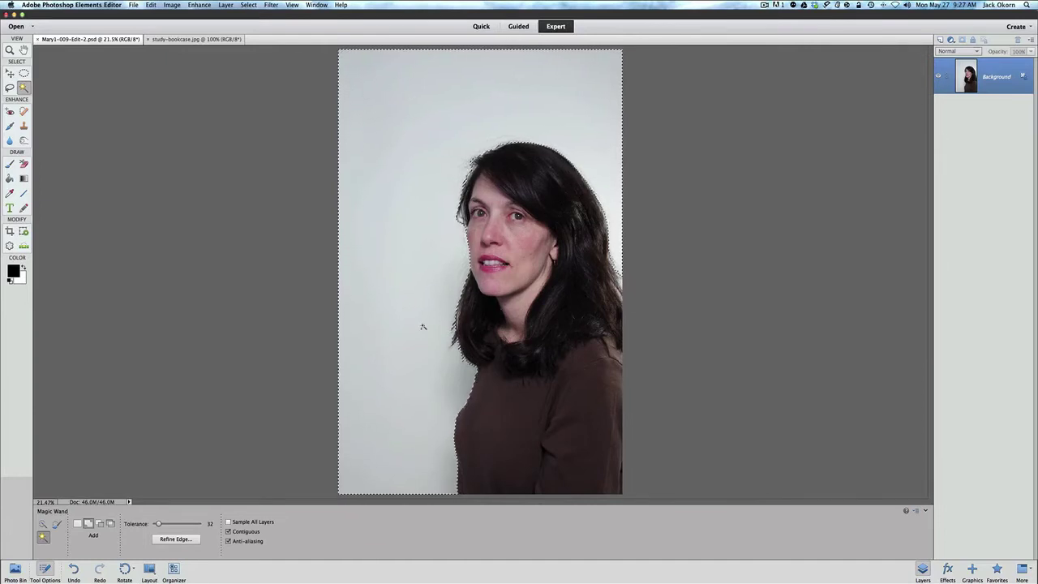
Step: Inverse the selection to the woman, copy her onto Layer 1, and hide the Background layer
key("super+f")
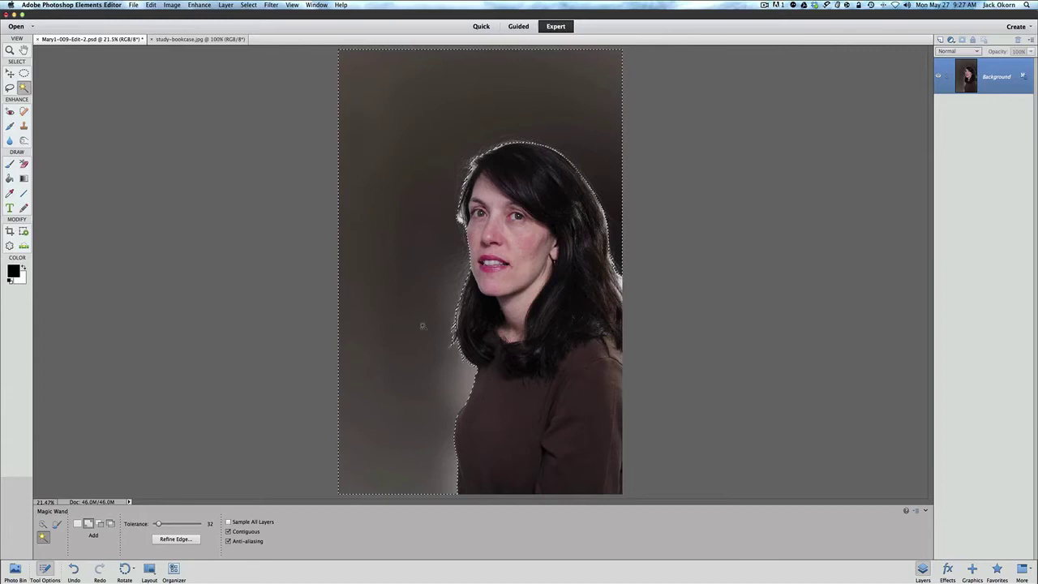
key("super+z")
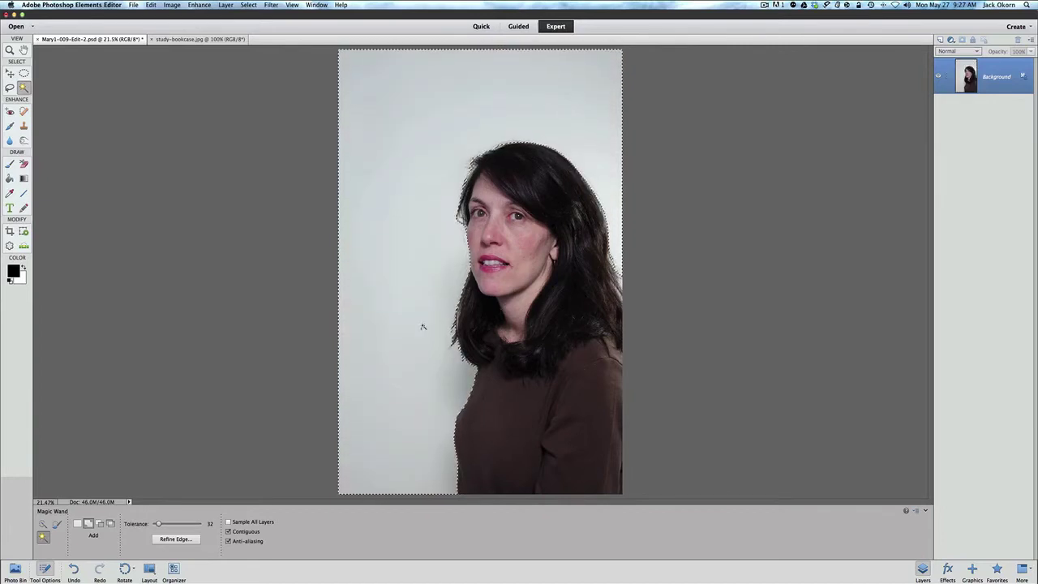
left_click(249, 5)
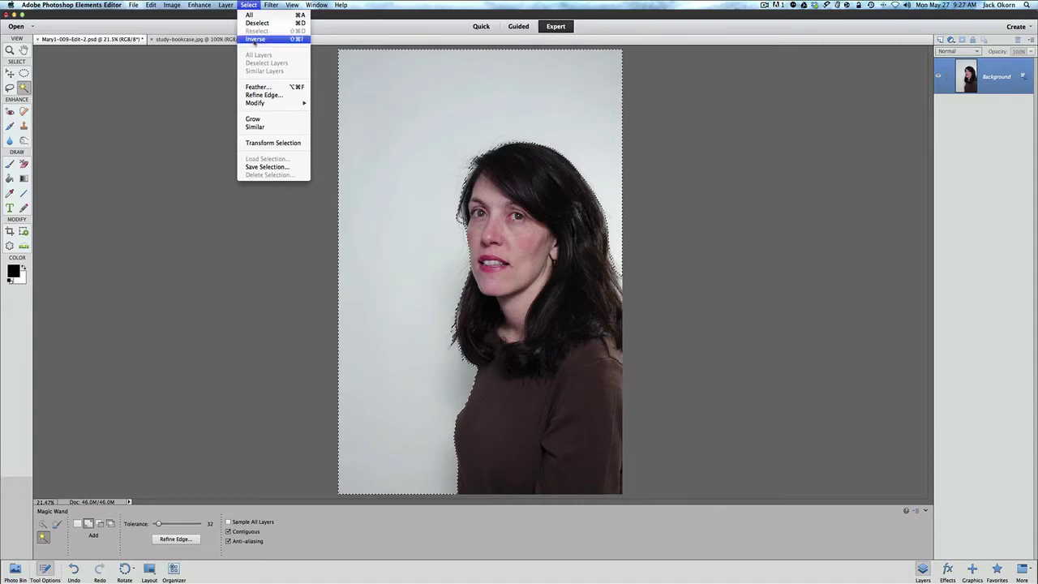
left_click(255, 39)
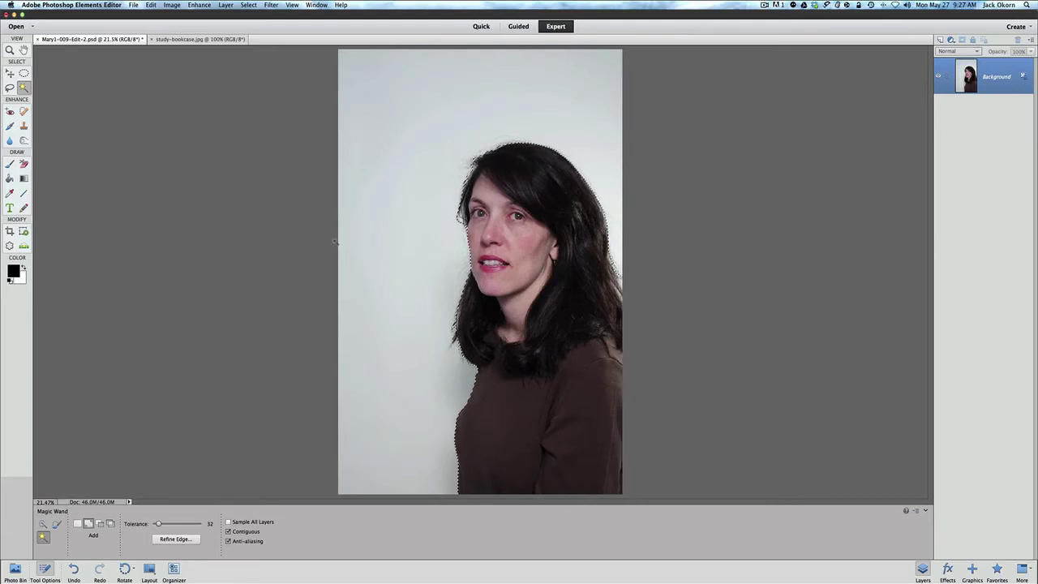
key("super+j")
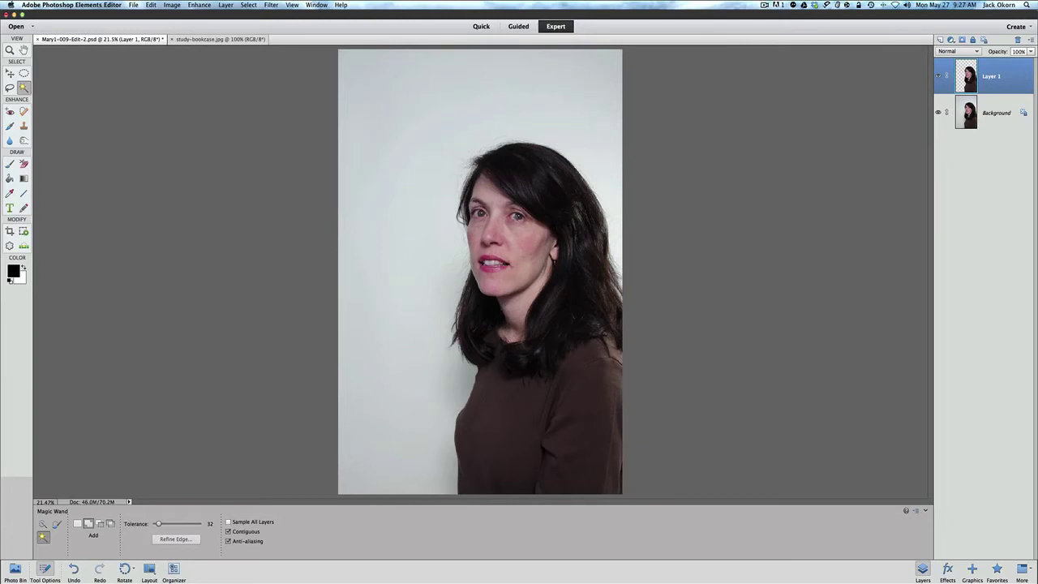
left_click(938, 113)
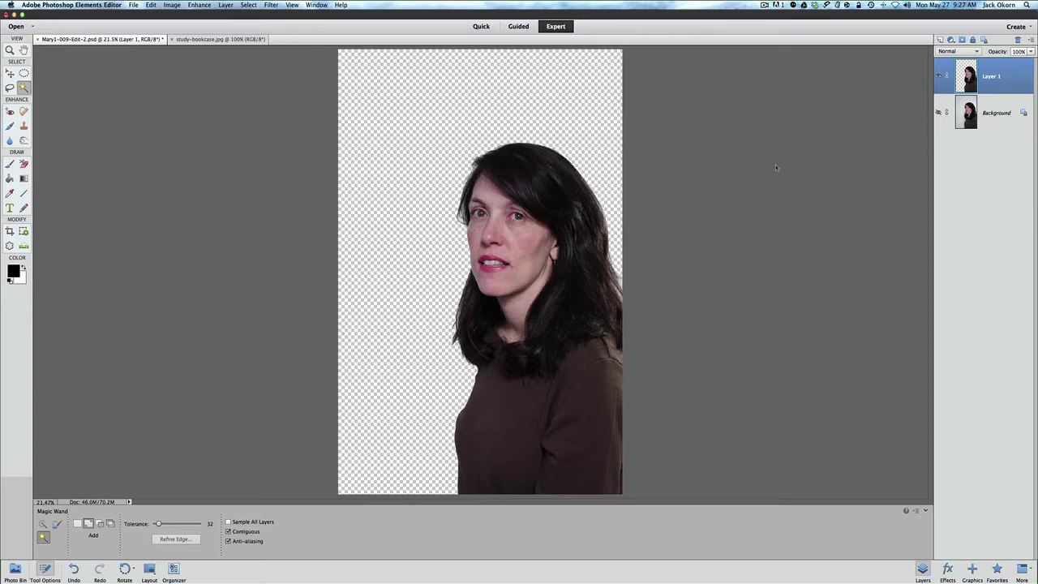
Step: Zoom in and out to inspect the woman's hair edges, then switch to study-bookcase.jpg
scroll(776, 168, "up", 5)
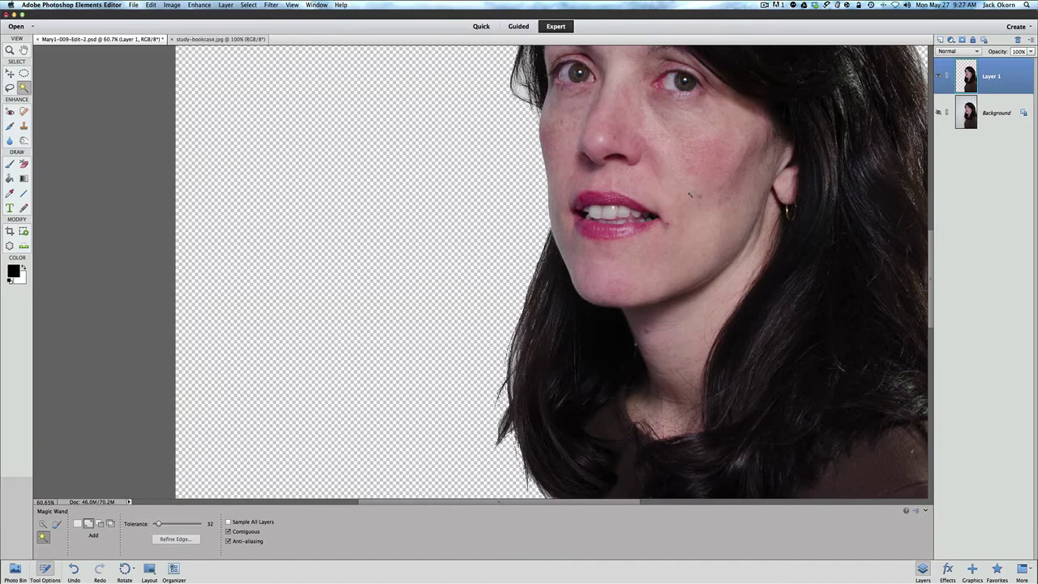
scroll(689, 193, "down", 8)
scroll(688, 193, "up", 8)
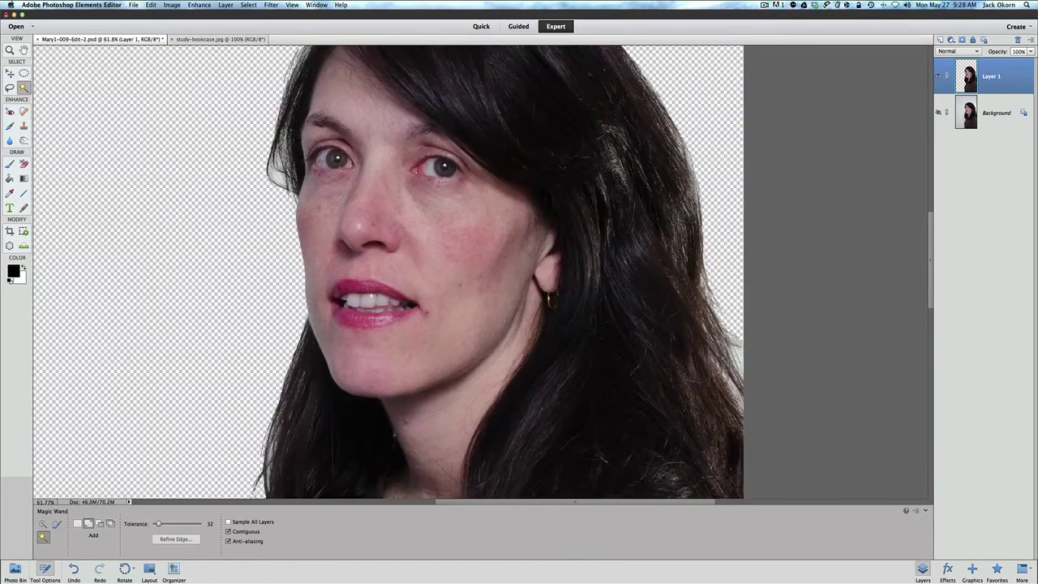
scroll(689, 193, "down", 4)
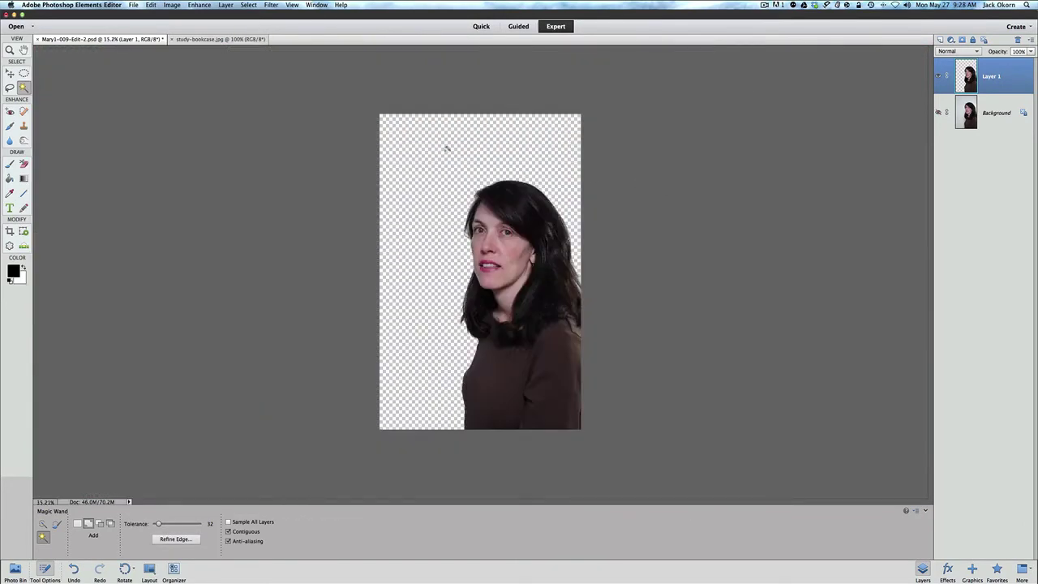
left_click(217, 40)
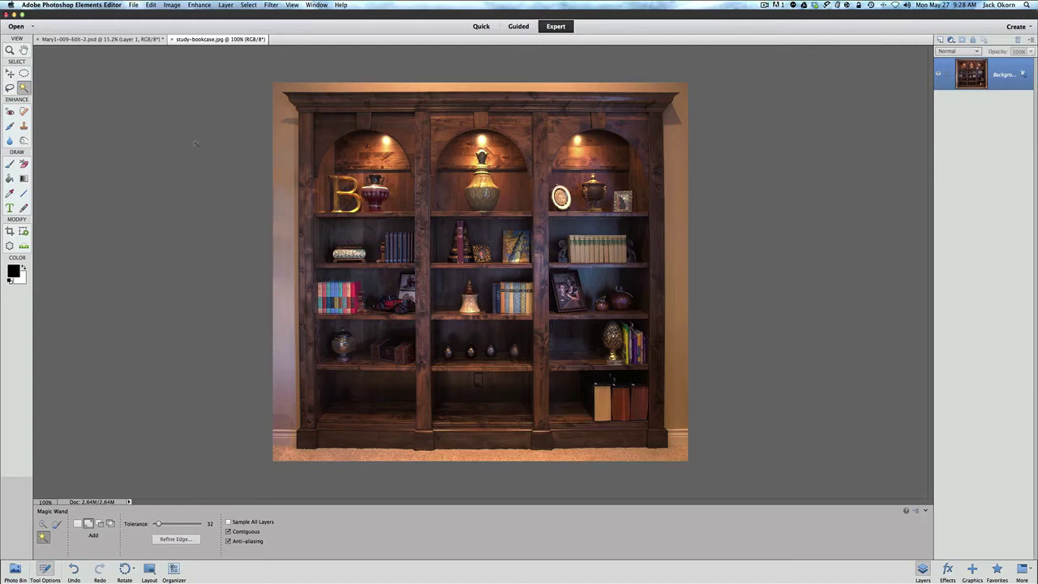
Step: Crop study-bookcase.jpg tightly around the bookcase and zoom in on the result
left_click(9, 231)
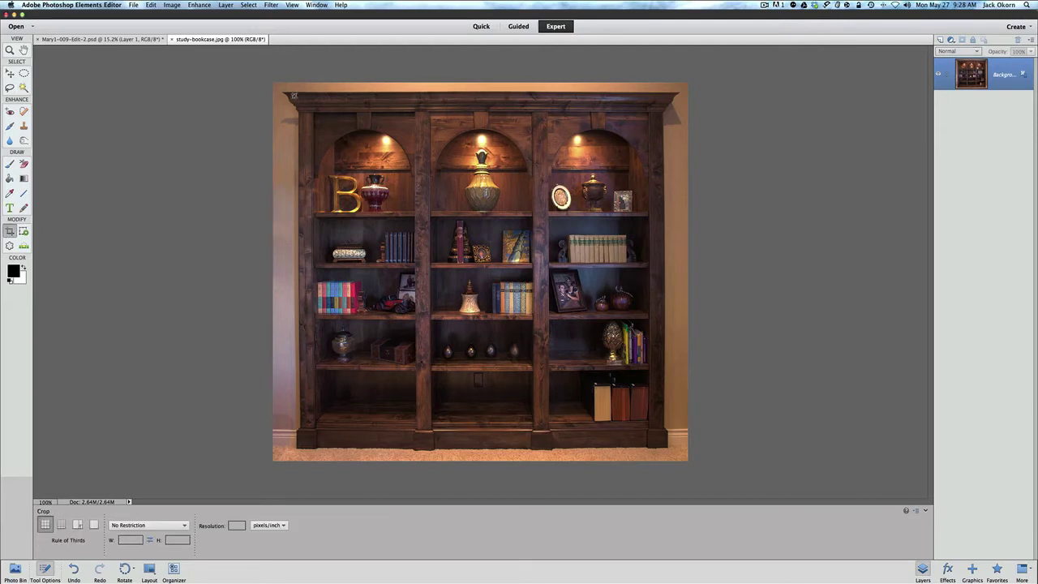
left_click_drag(295, 94, 665, 447)
left_click_drag(663, 445, 665, 447)
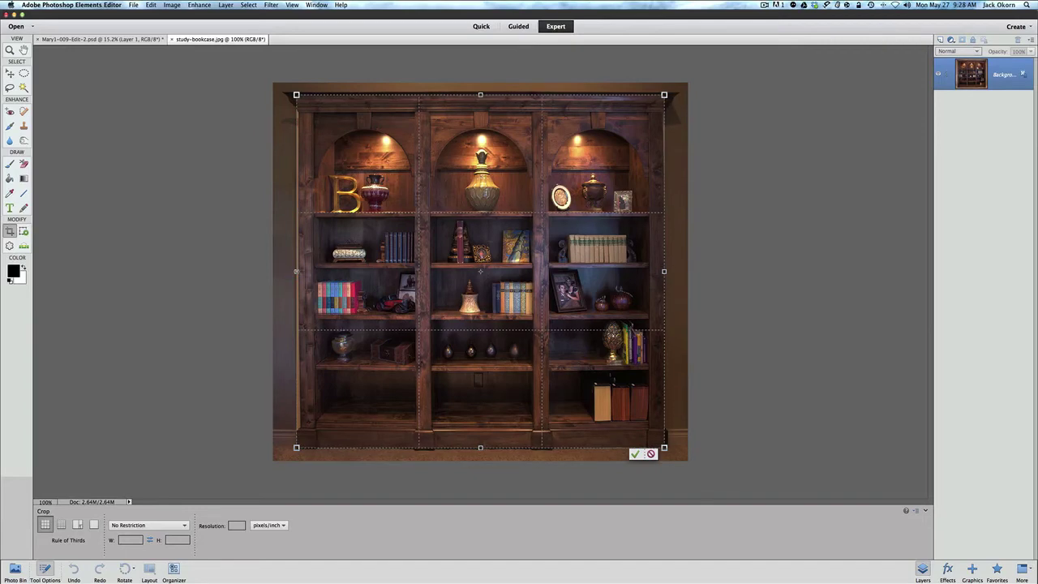
scroll(296, 272, "up", 3)
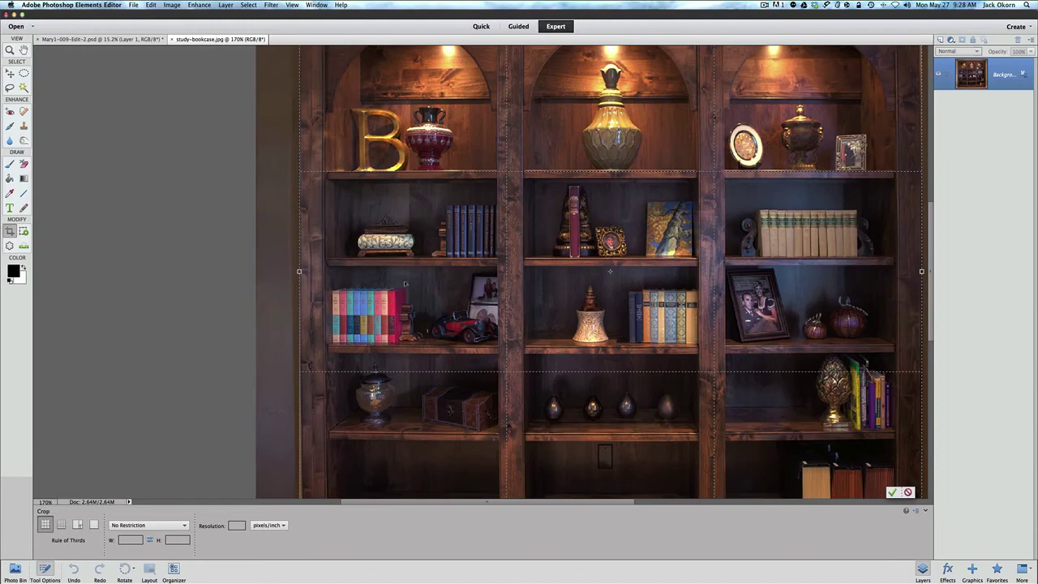
scroll(406, 285, "up", 3)
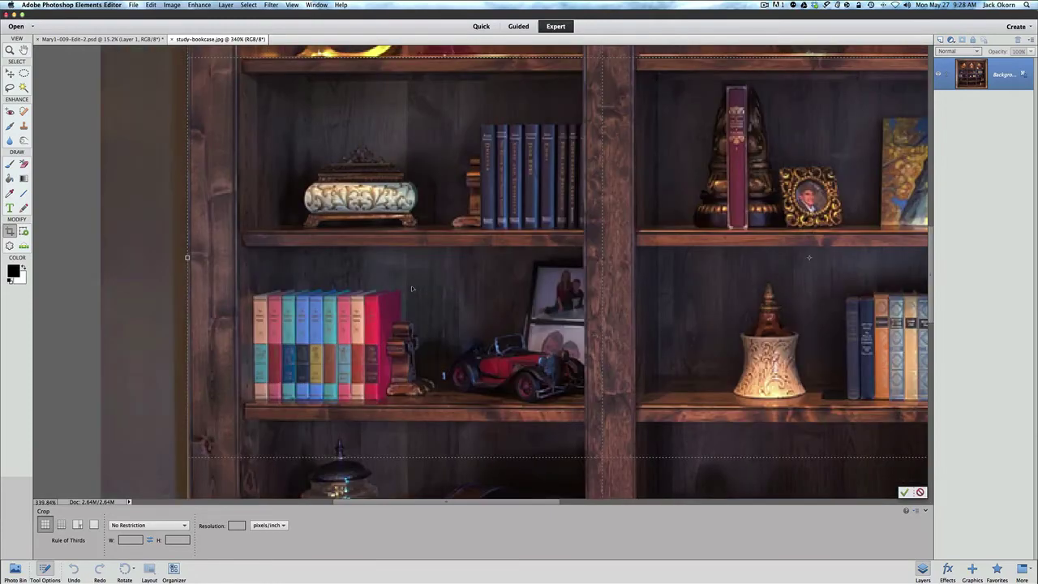
scroll(412, 288, "down", 6)
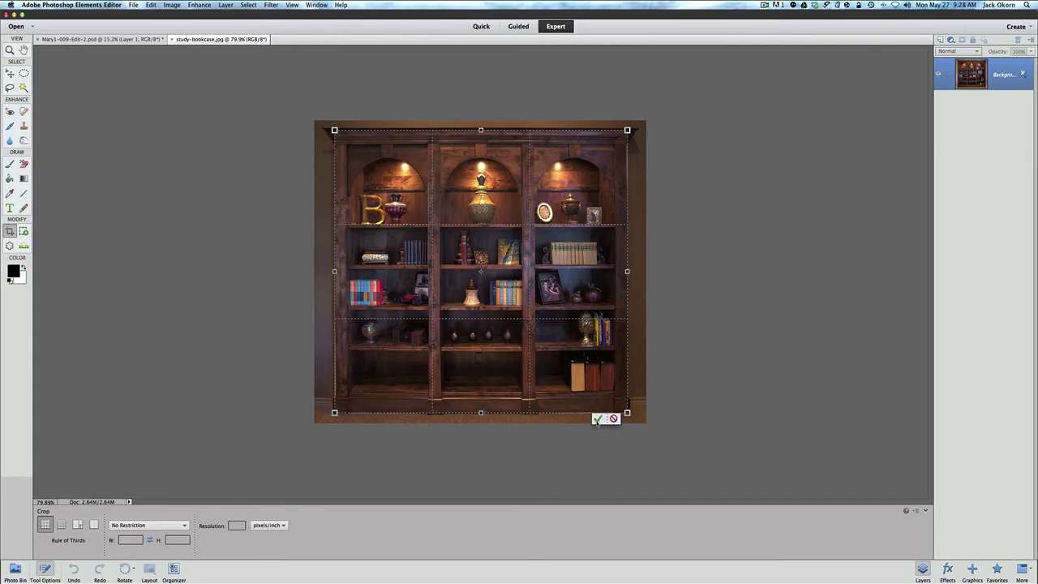
left_click(598, 420)
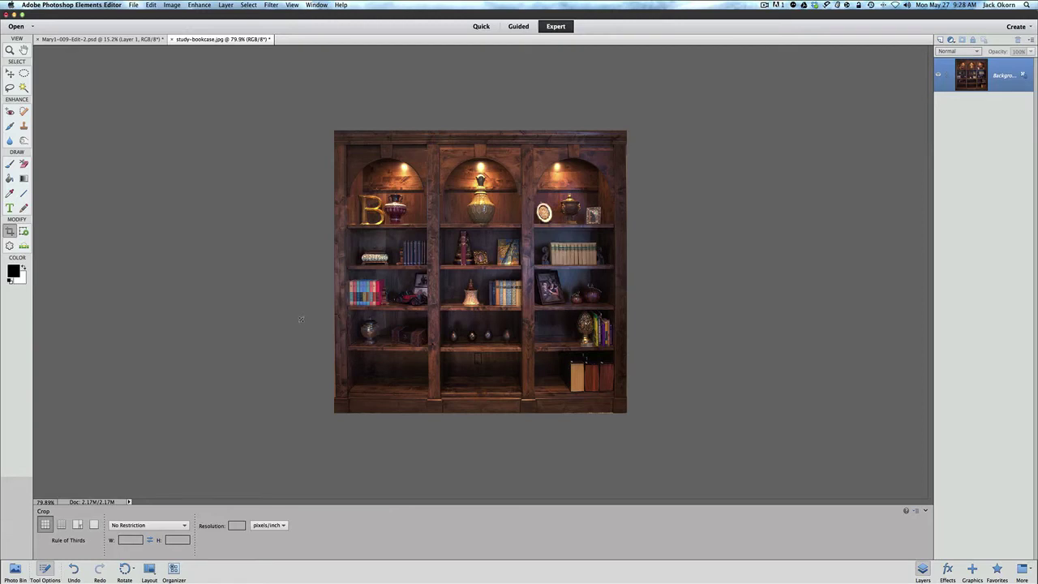
key("super+plus")
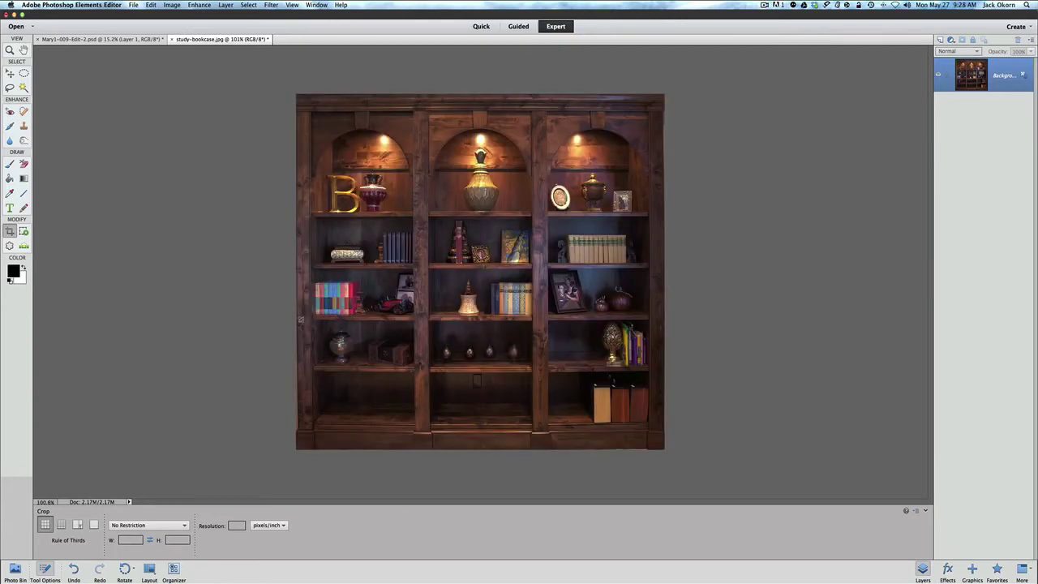
key("super+plus")
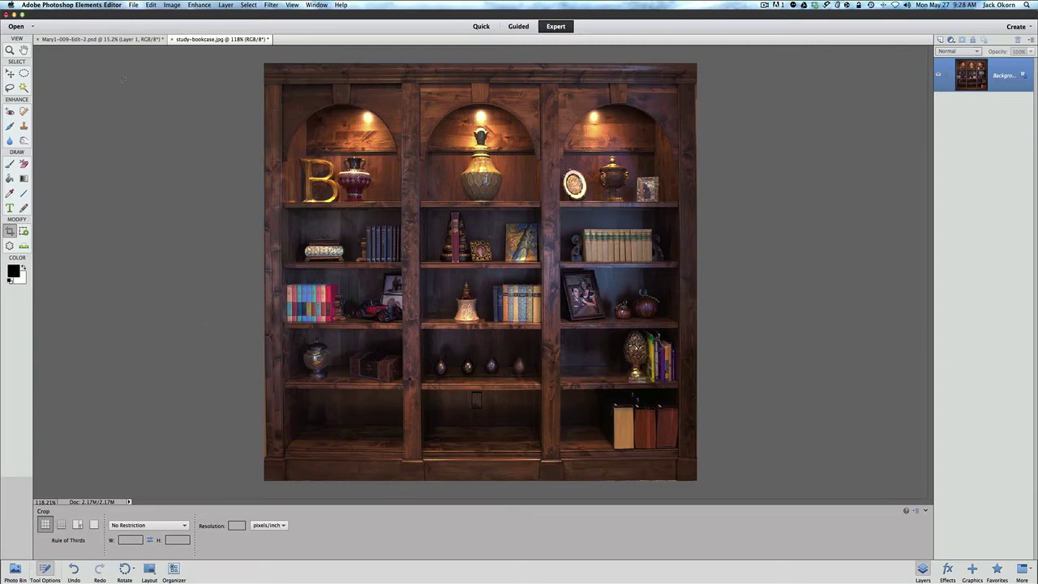
Step: Select all of the cut-out woman's layer, copy it, and paste it into study-bookcase.jpg
left_click(105, 39)
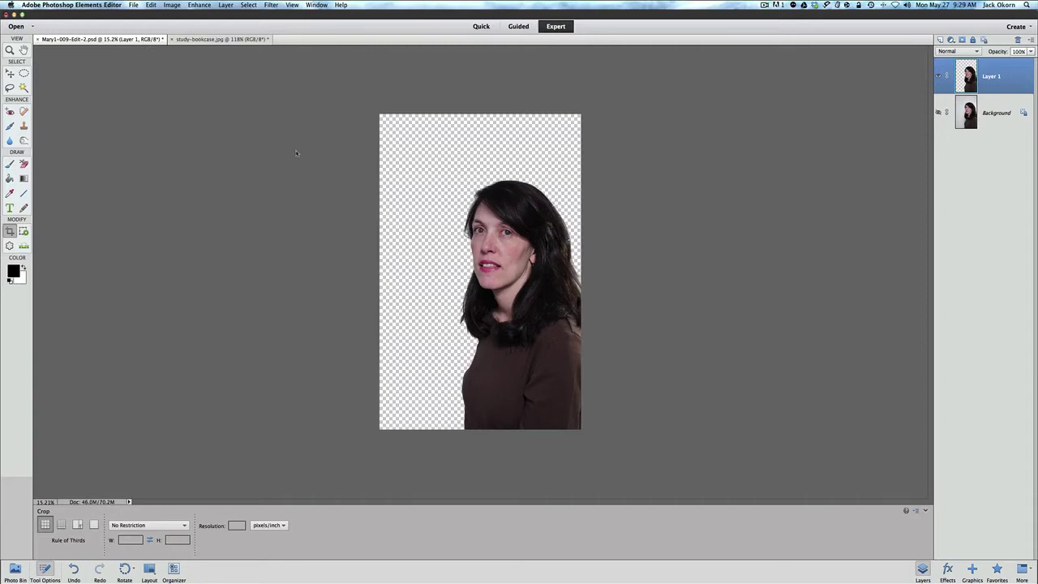
left_click(248, 5)
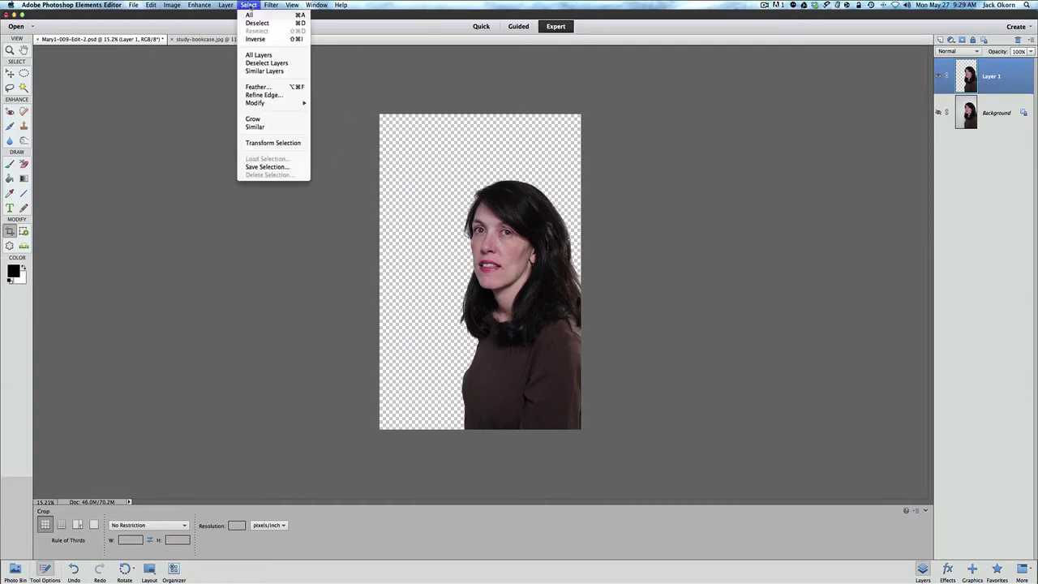
left_click(249, 15)
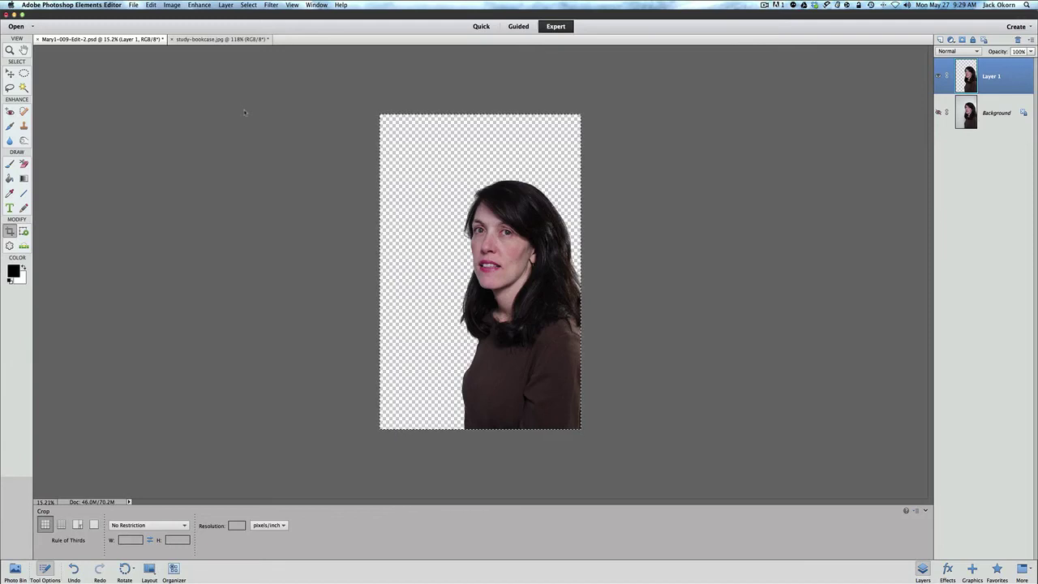
left_click(152, 4)
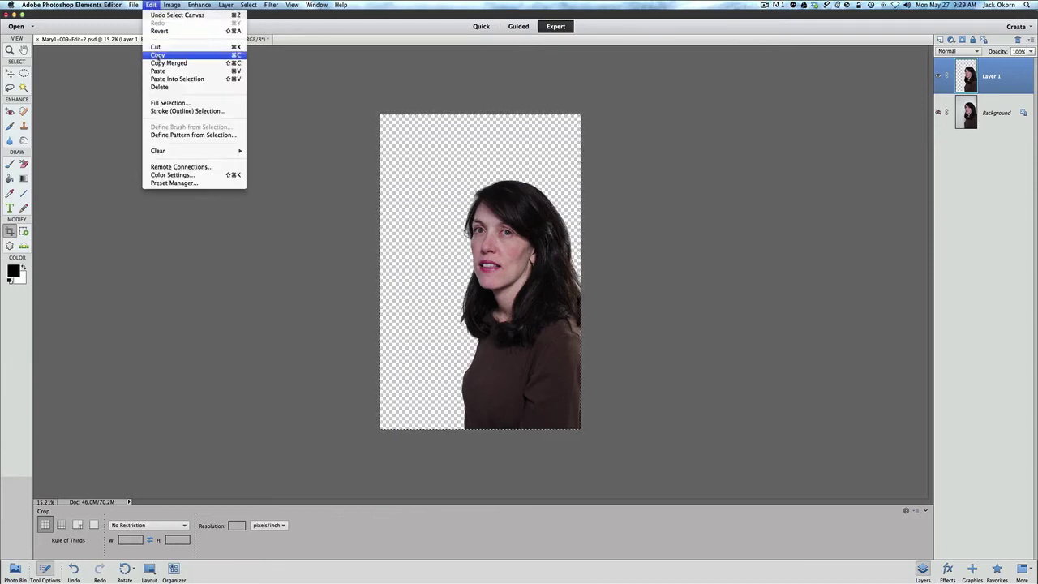
left_click(158, 58)
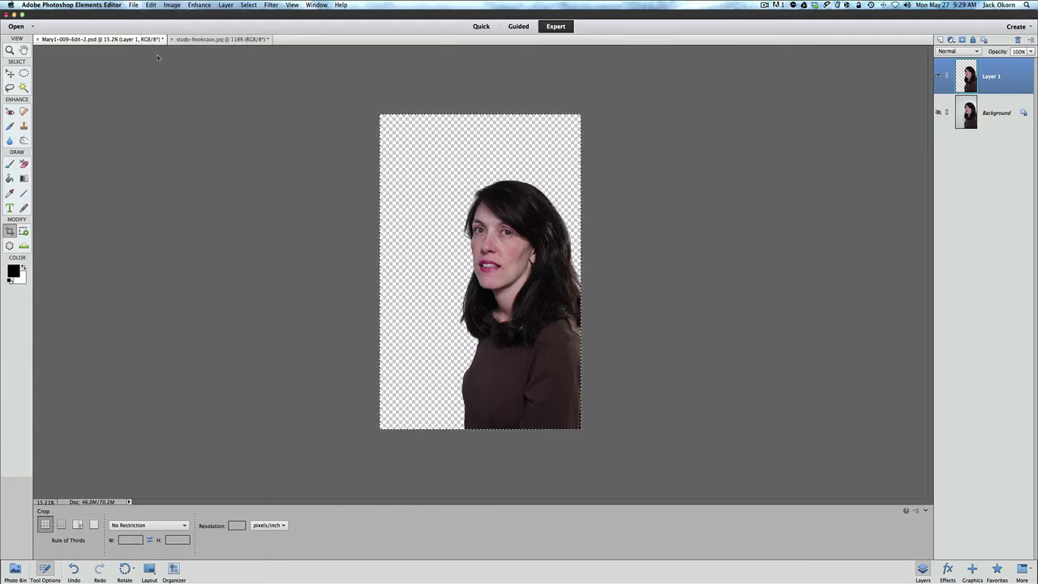
left_click(209, 40)
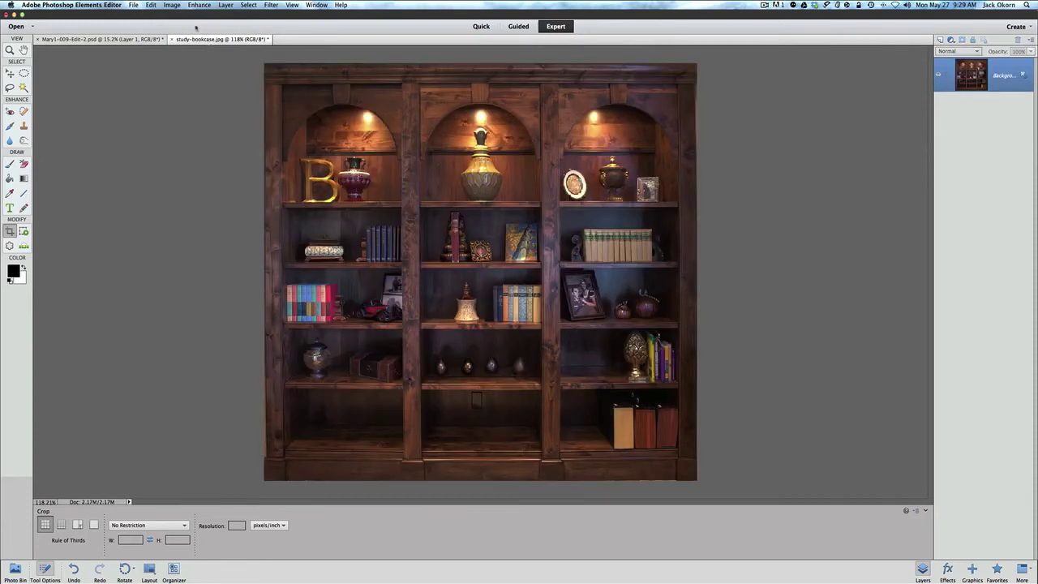
left_click(152, 6)
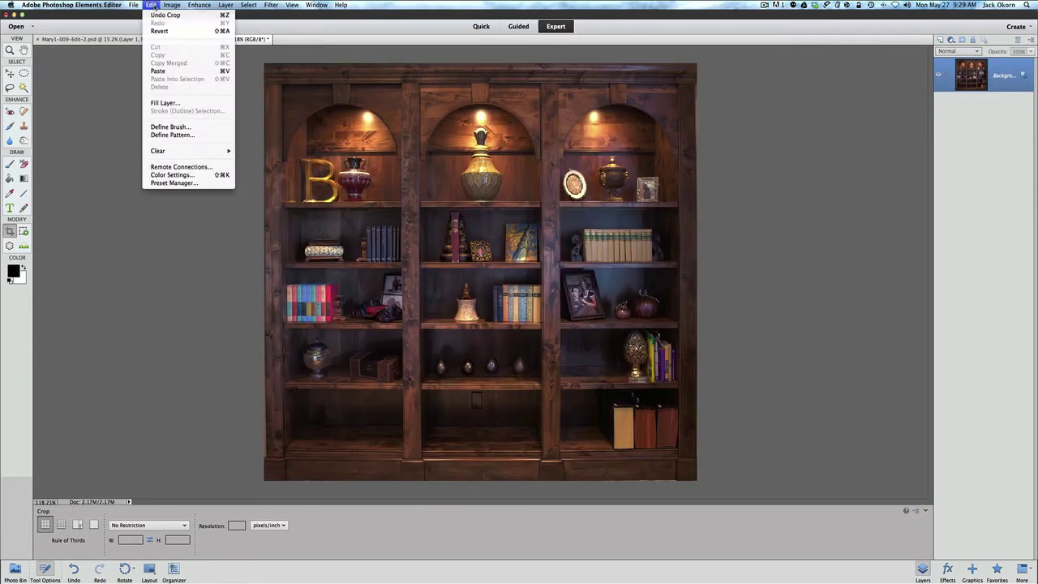
left_click(158, 71)
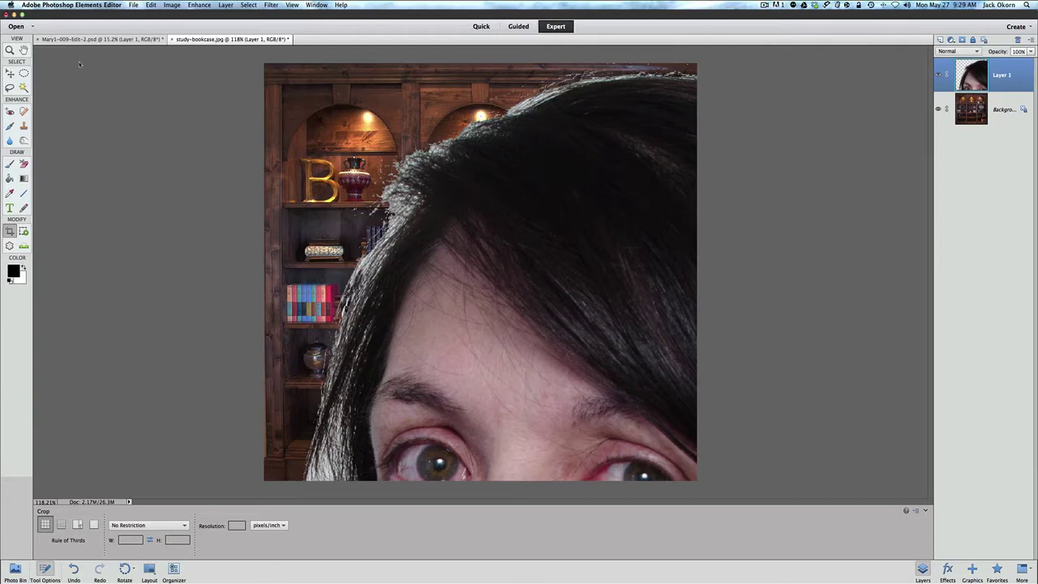
left_click(10, 74)
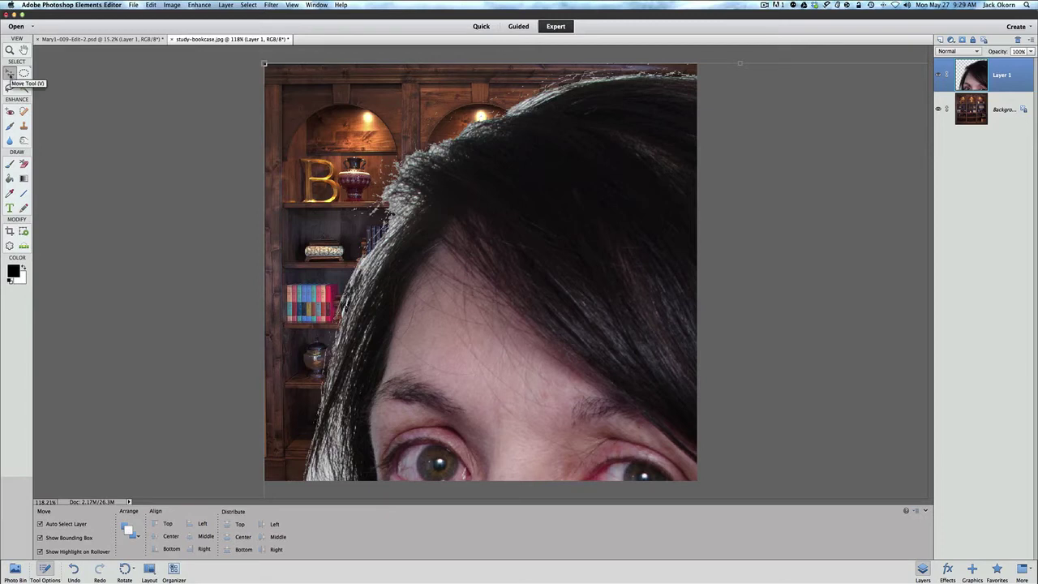
left_click_drag(264, 67, 395, 97)
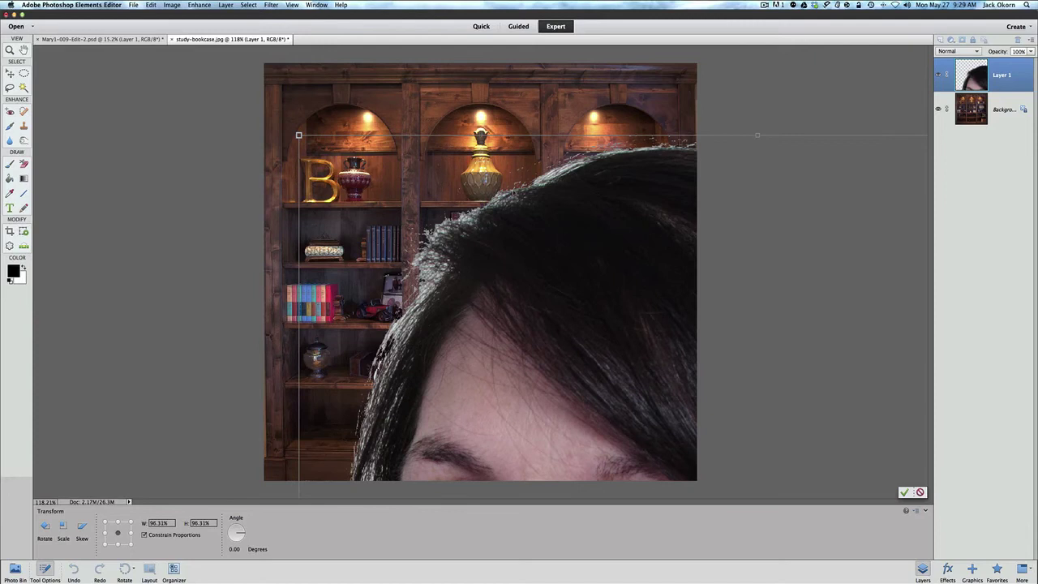
left_click_drag(319, 147, 323, 103)
left_click_drag(118, 49, 217, 250)
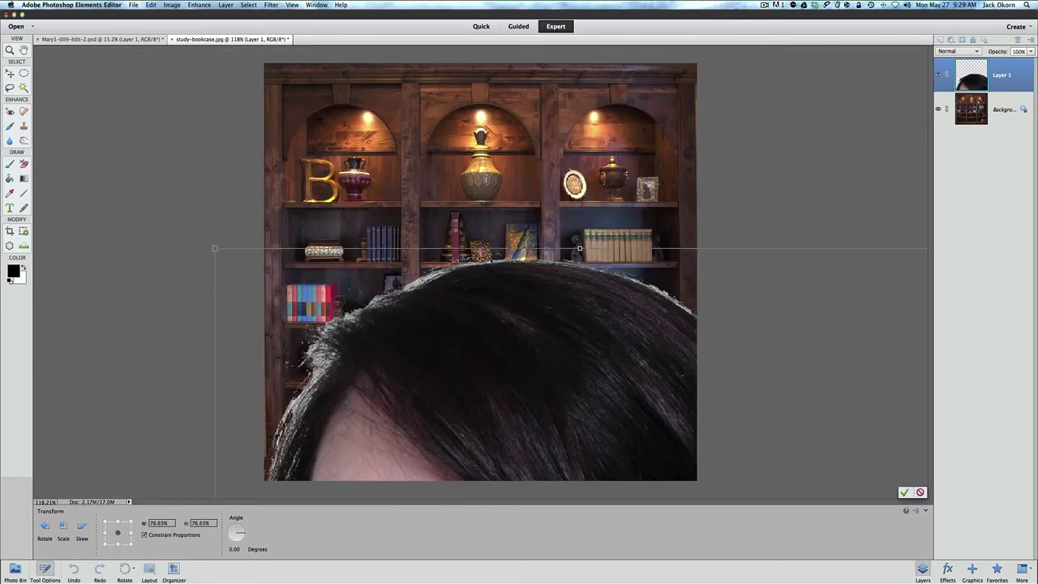
left_click_drag(511, 299, 448, 181)
scroll(341, 254, "up", 3)
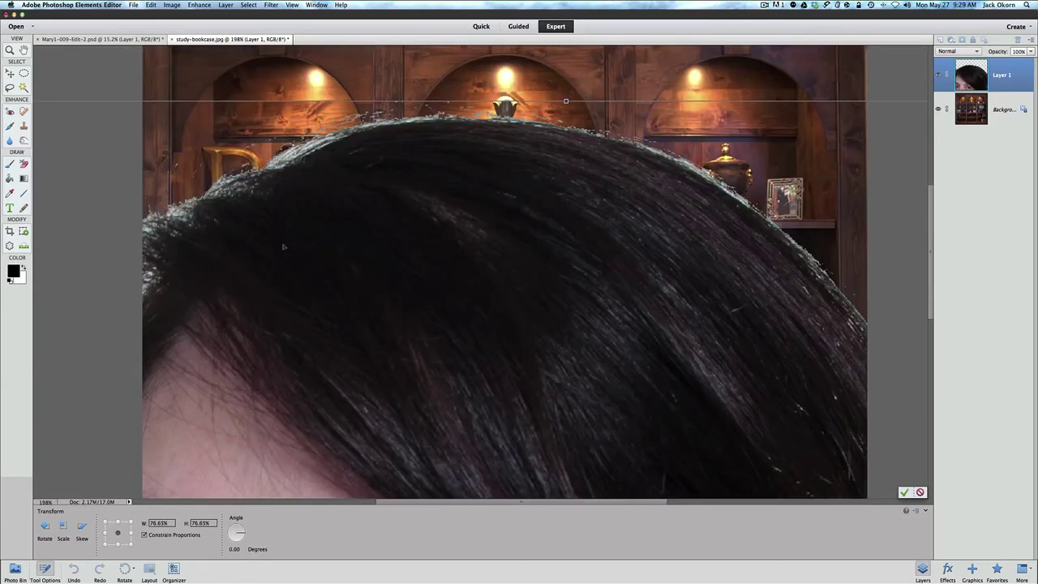
left_click_drag(565, 101, 697, 87)
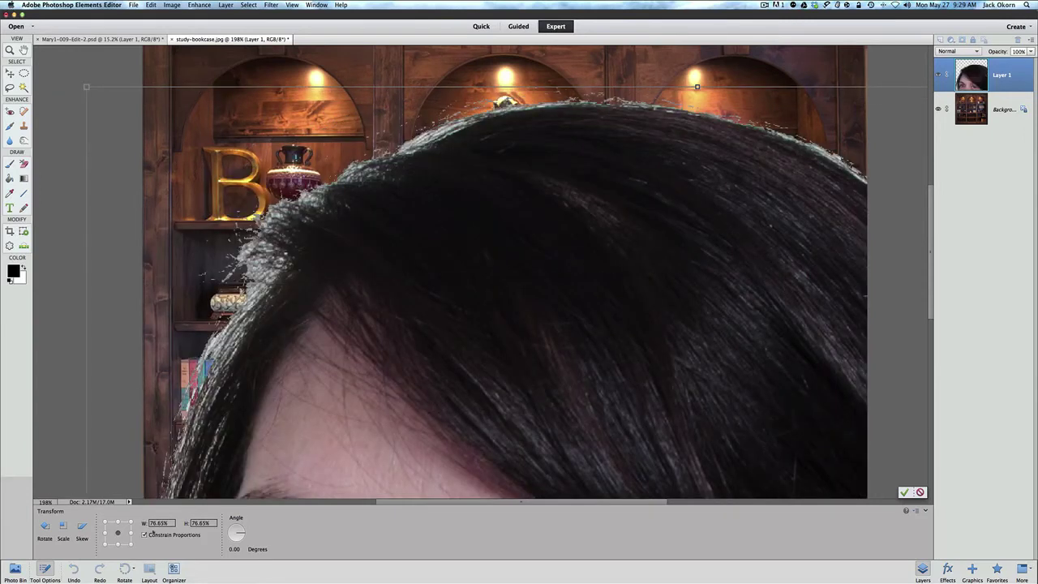
left_click(145, 536)
left_click_drag(86, 87, 174, 106)
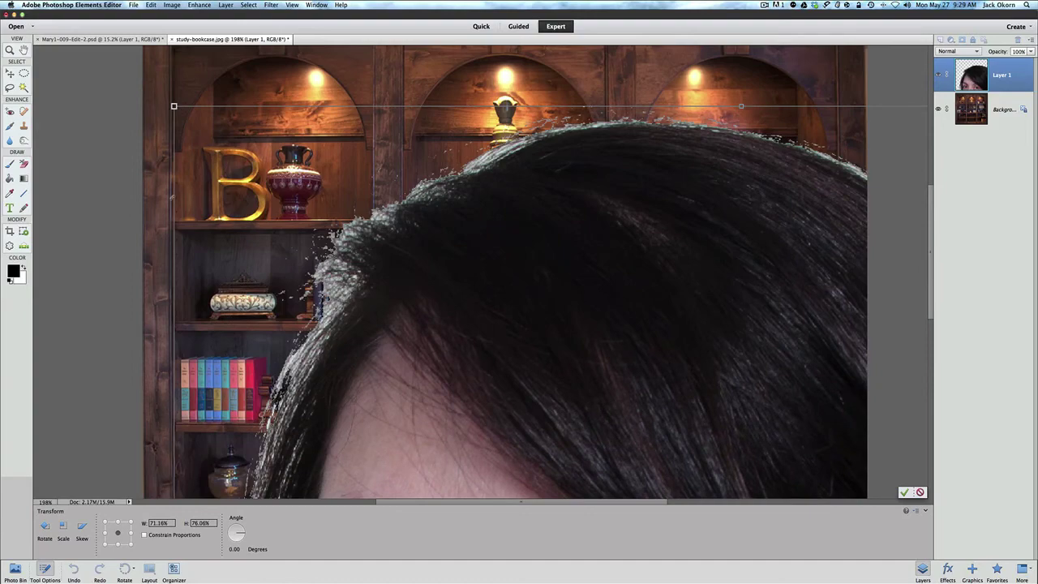
left_click_drag(172, 197, 267, 196)
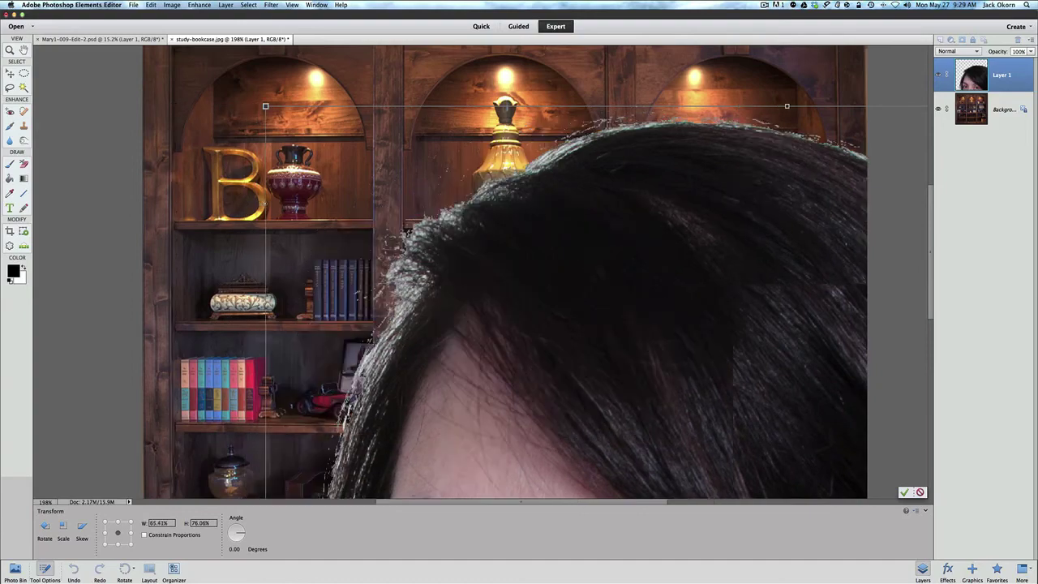
scroll(268, 196, "up", 3)
scroll(570, 288, "down", 3)
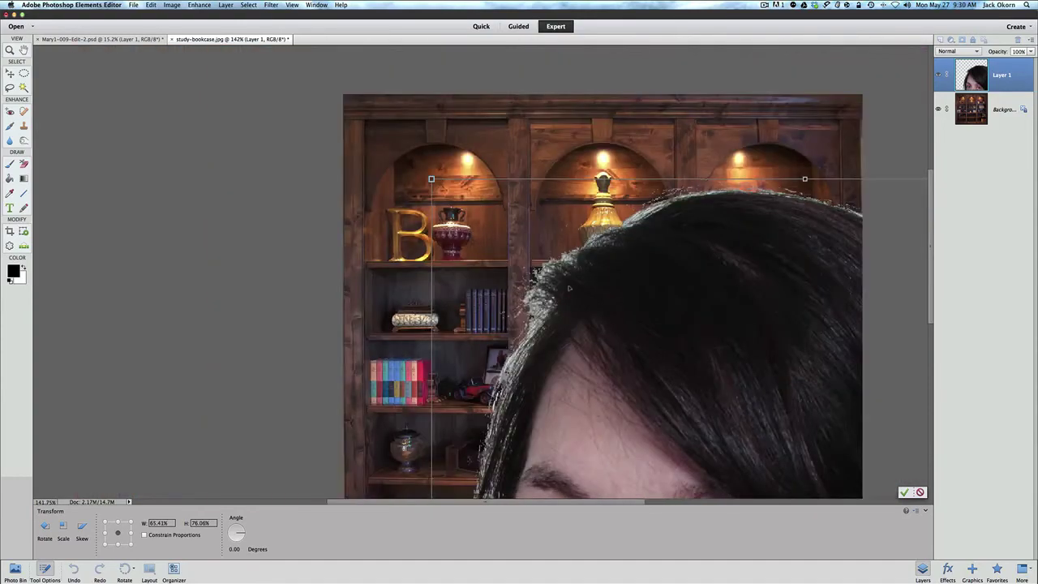
scroll(570, 288, "up", 4)
scroll(569, 287, "down", 4)
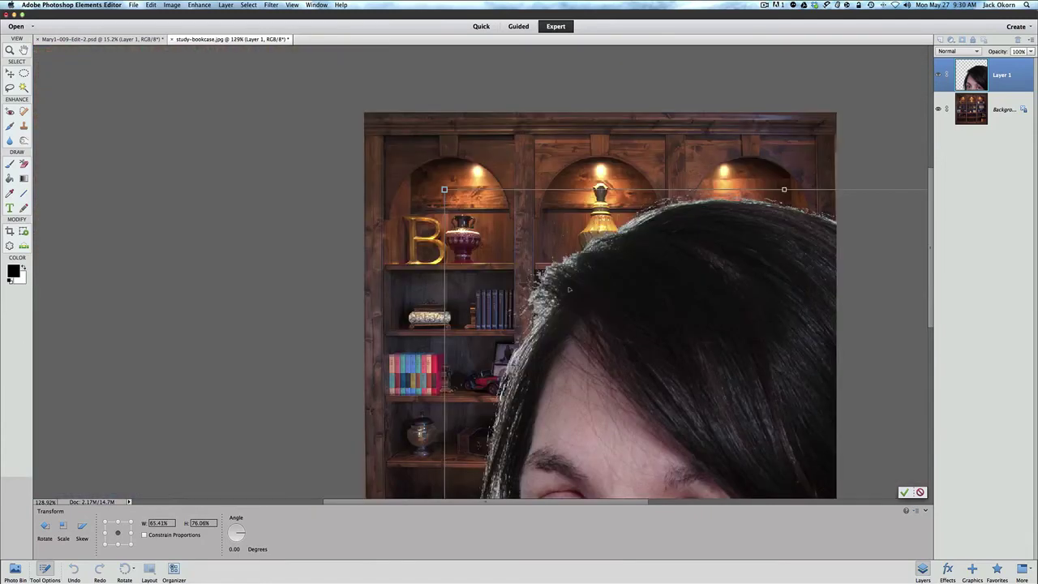
left_click(292, 5)
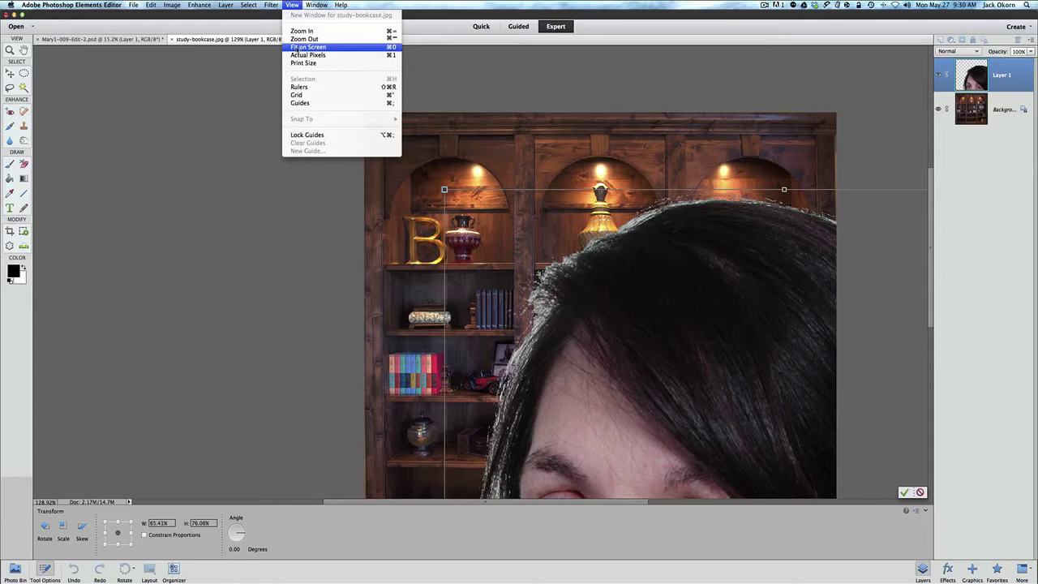
left_click(297, 48)
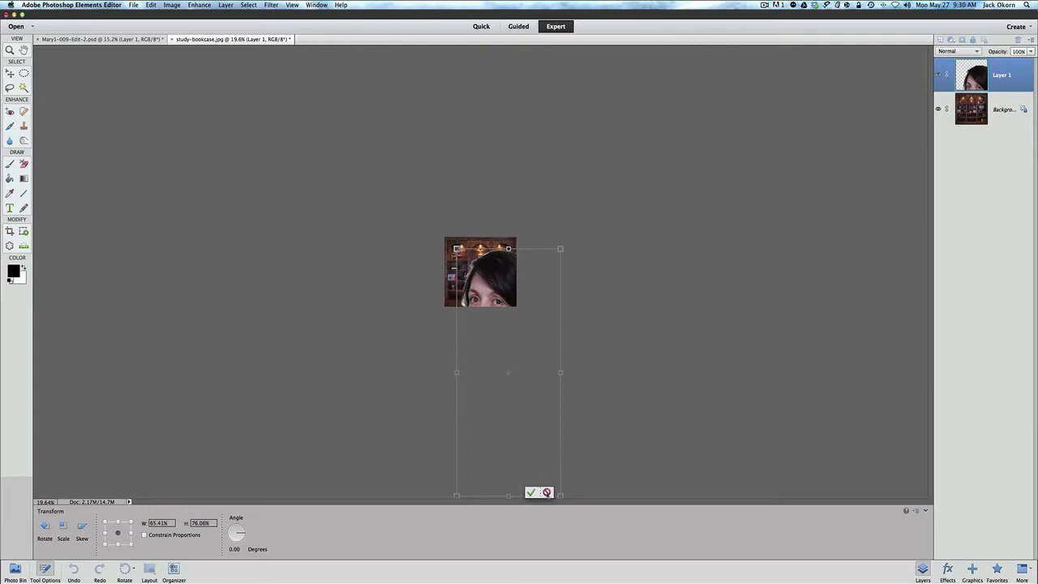
left_click(547, 492)
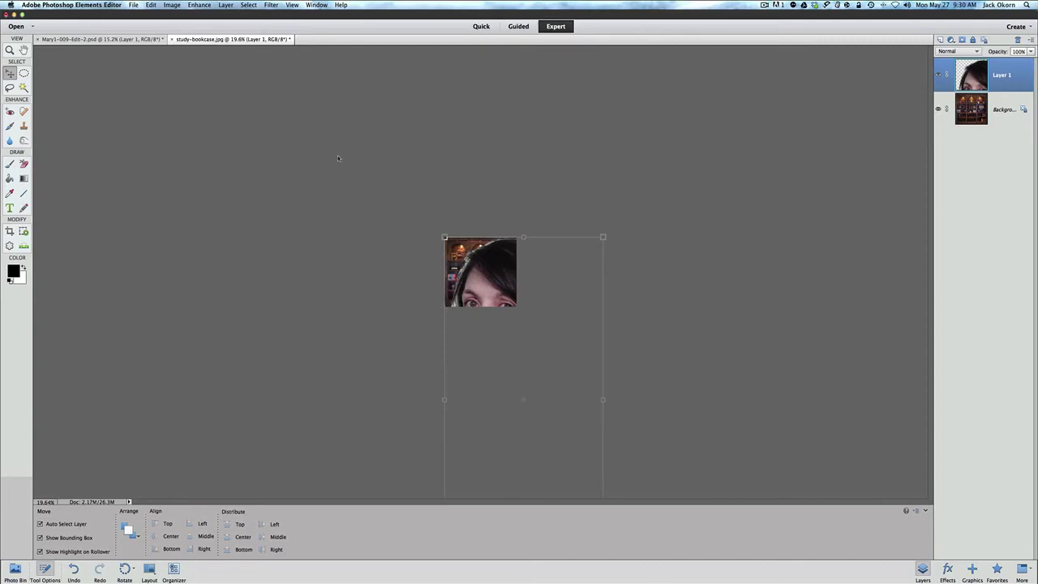
scroll(481, 271, "down", 2)
scroll(480, 271, "up", 8)
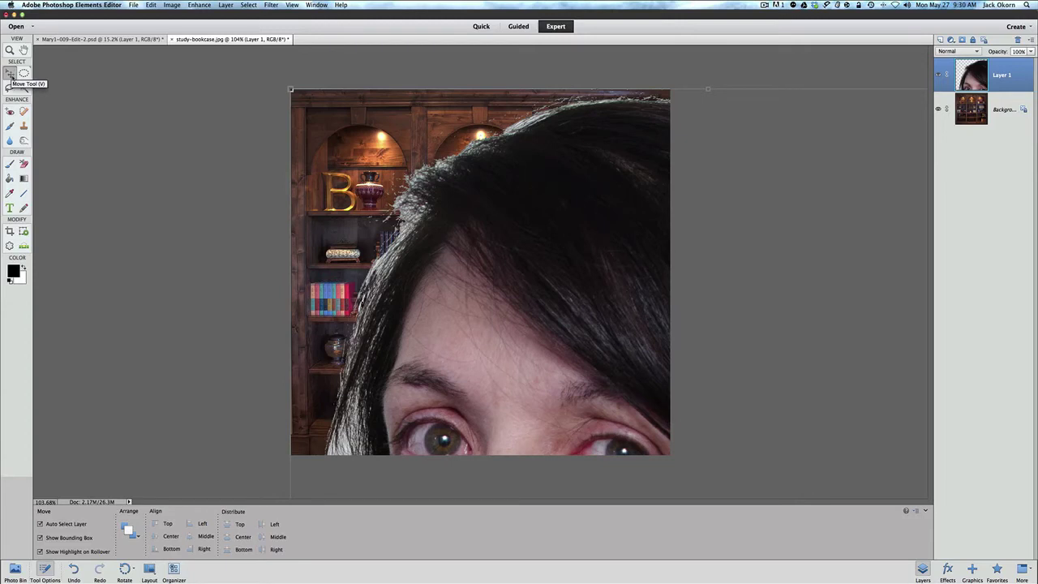
Step: Start Free Transform on the pasted woman layer, scaling around its centre point
left_click(172, 6)
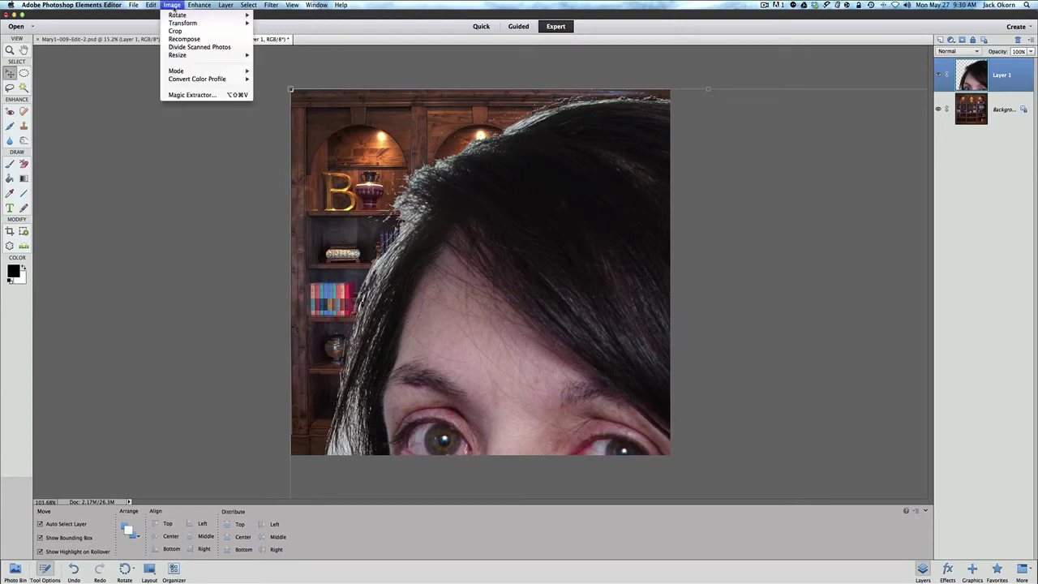
mouse_move(177, 55)
left_click(270, 71)
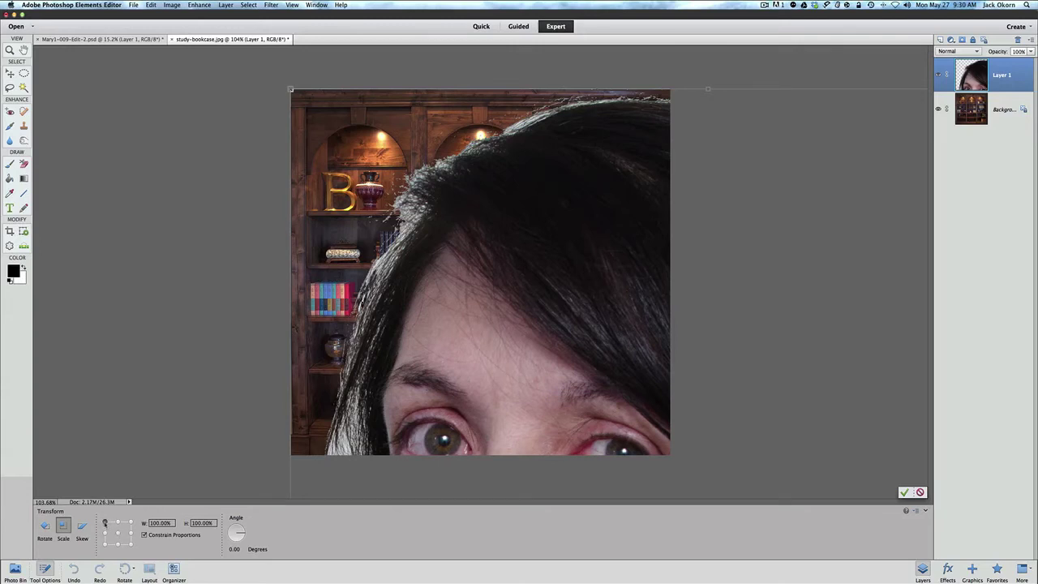
left_click(118, 534)
Step: Shrink the woman progressively from 94% to about 34%, moving her up over the bookcase shelves
left_click_drag(290, 89, 322, 229)
left_click_drag(263, 257, 305, 141)
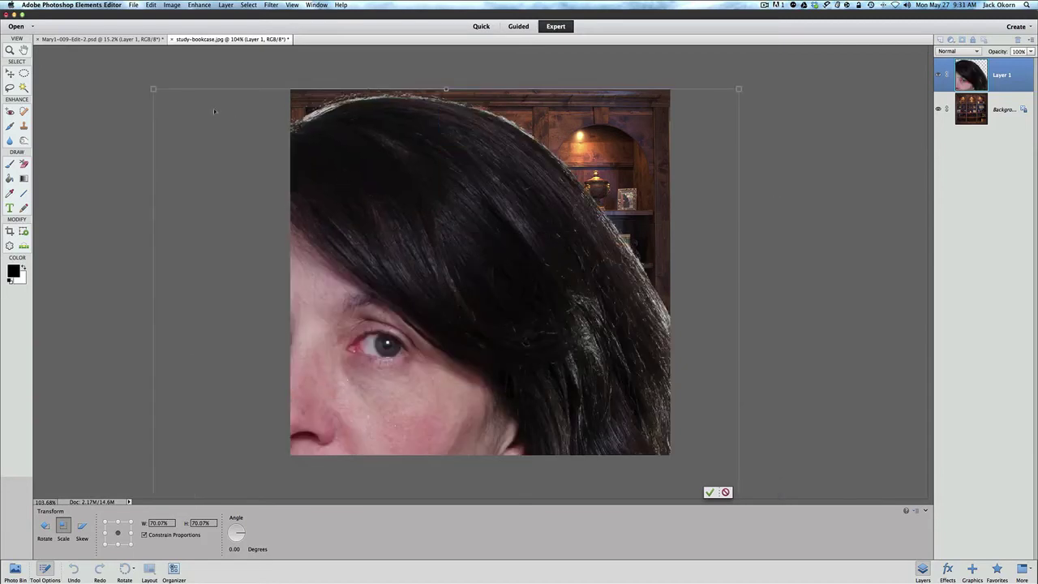
left_click_drag(157, 92, 223, 230)
left_click_drag(432, 326, 277, 162)
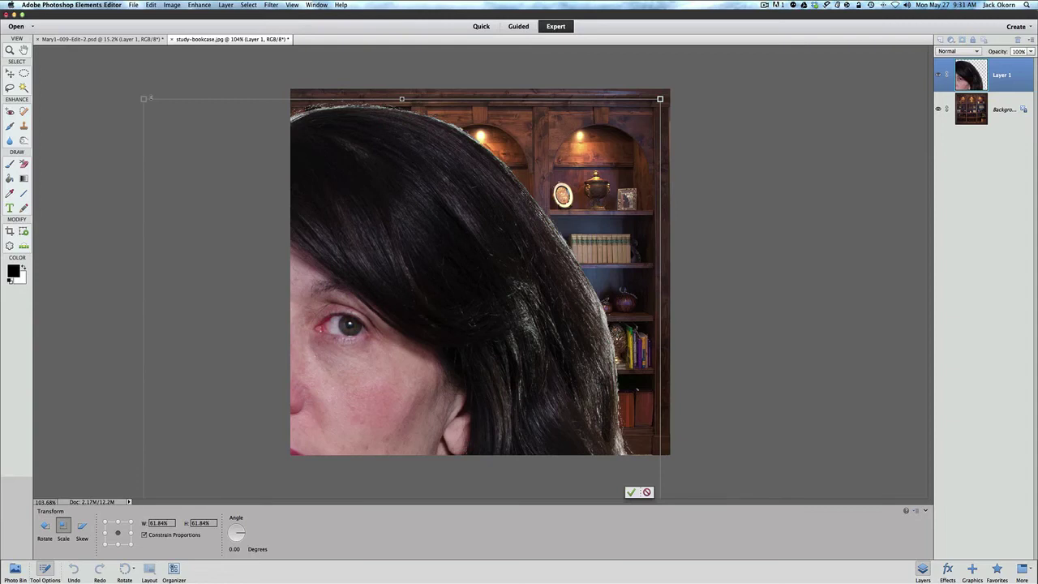
left_click_drag(146, 99, 210, 234)
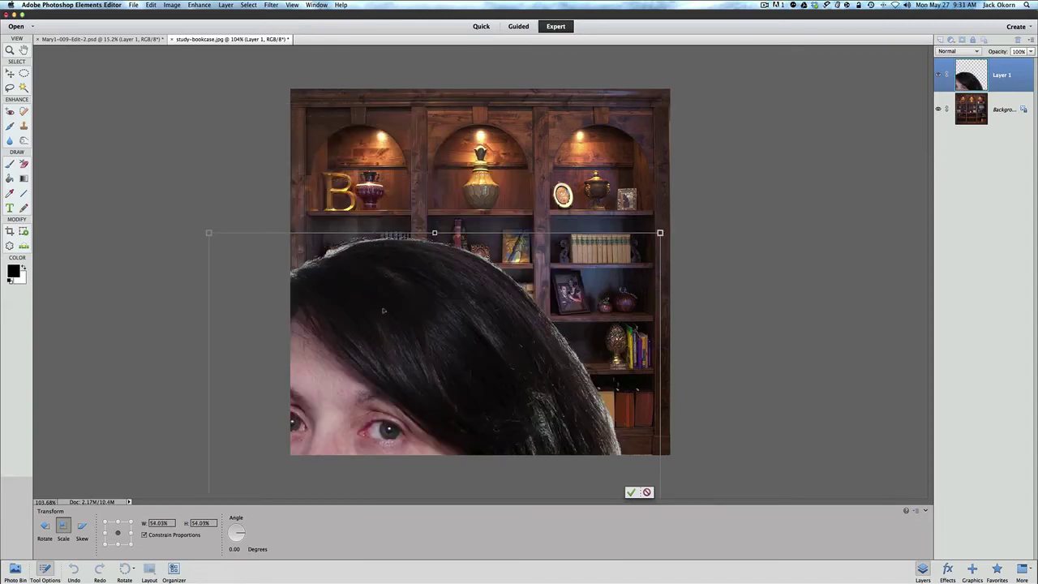
left_click_drag(384, 310, 379, 217)
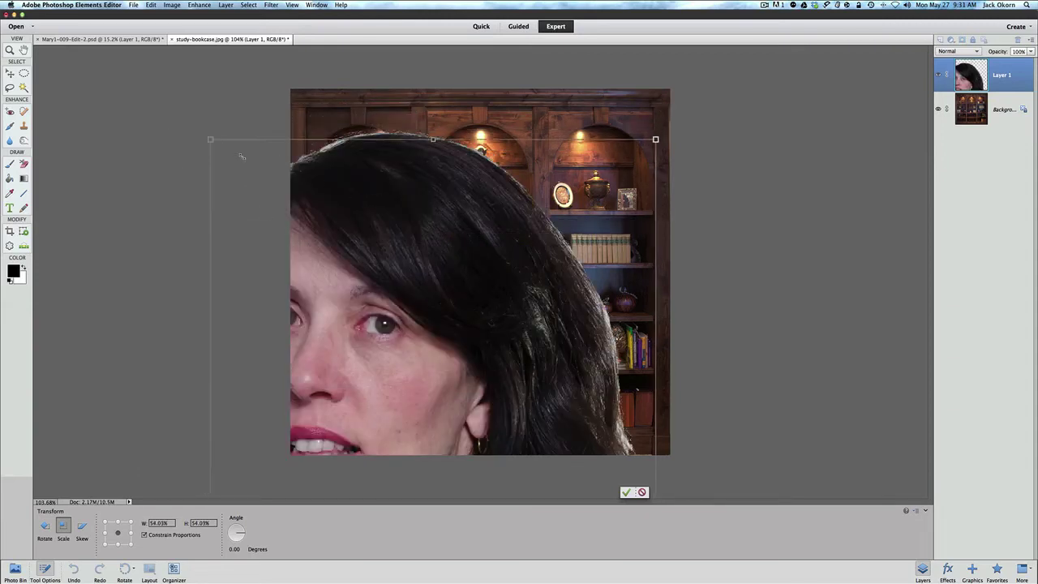
left_click_drag(210, 140, 248, 216)
left_click_drag(337, 299, 311, 167)
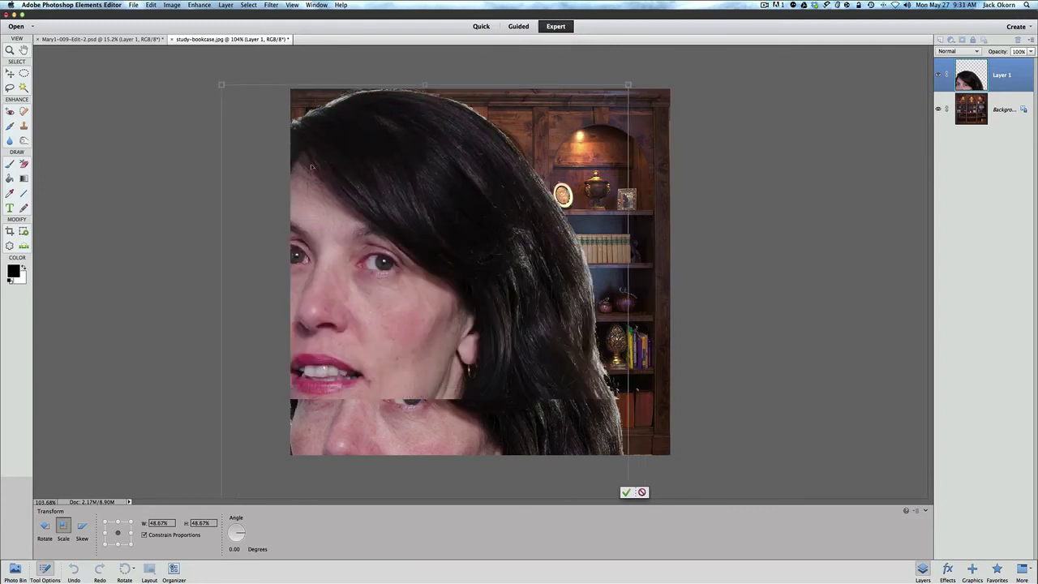
left_click_drag(221, 85, 258, 121)
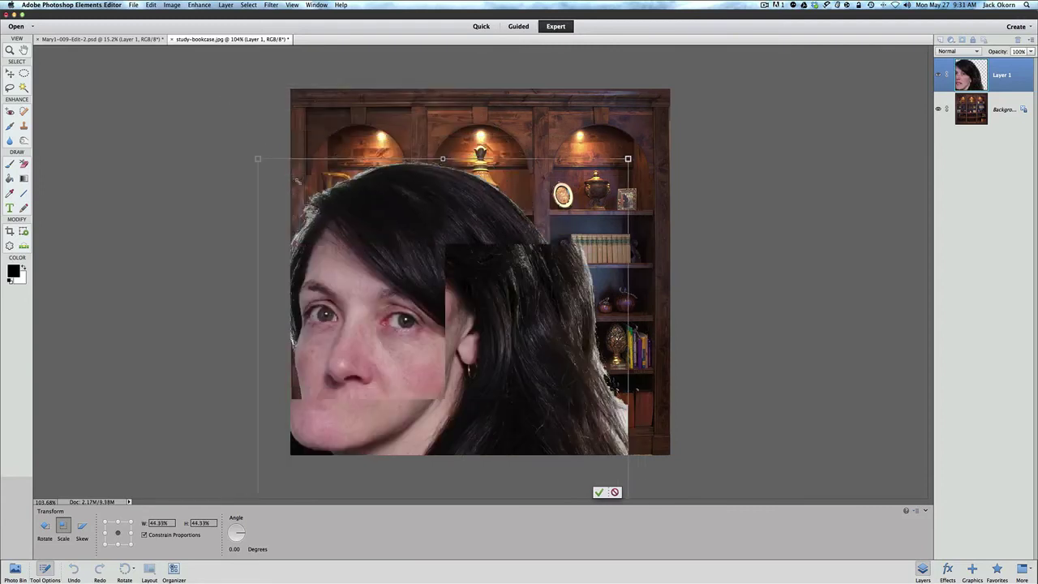
left_click_drag(381, 243, 354, 194)
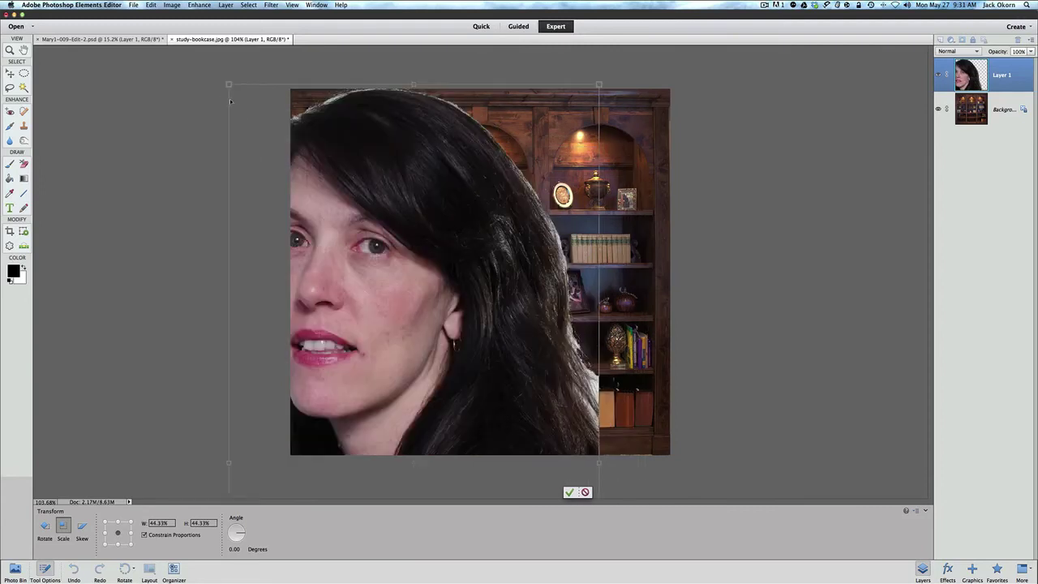
left_click_drag(228, 84, 266, 123)
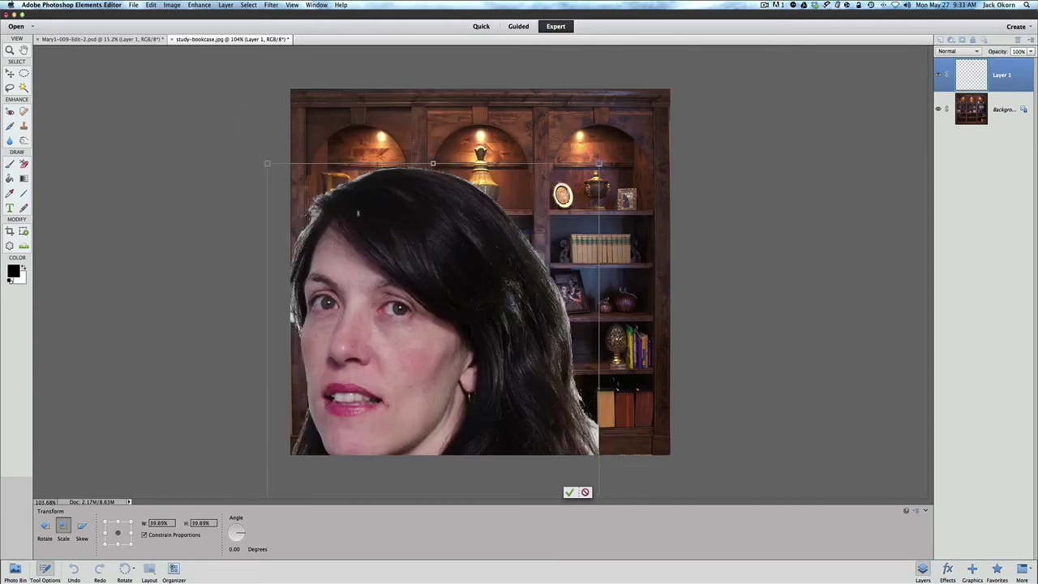
left_click_drag(395, 218, 399, 206)
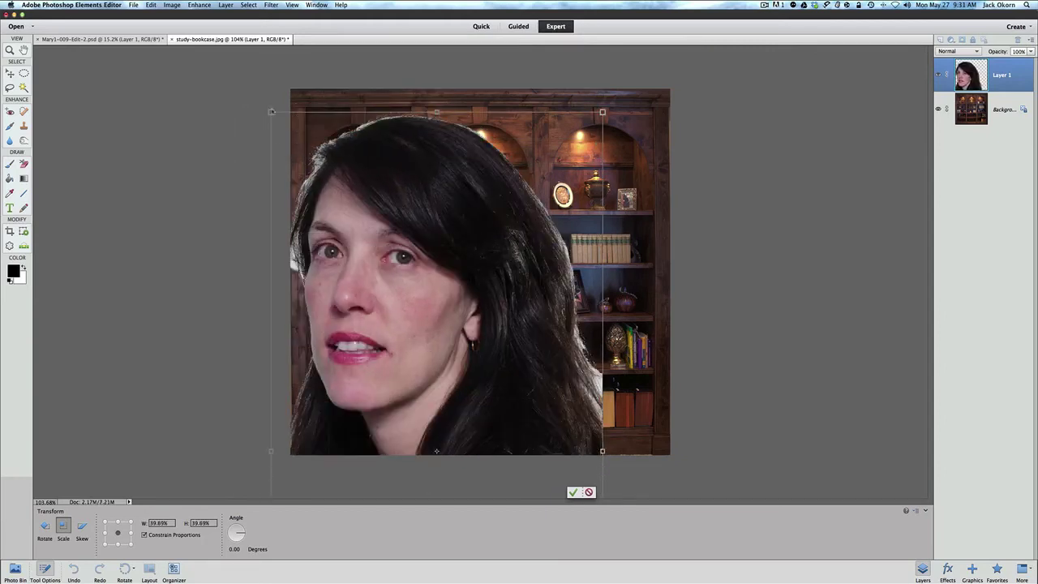
left_click_drag(271, 111, 318, 160)
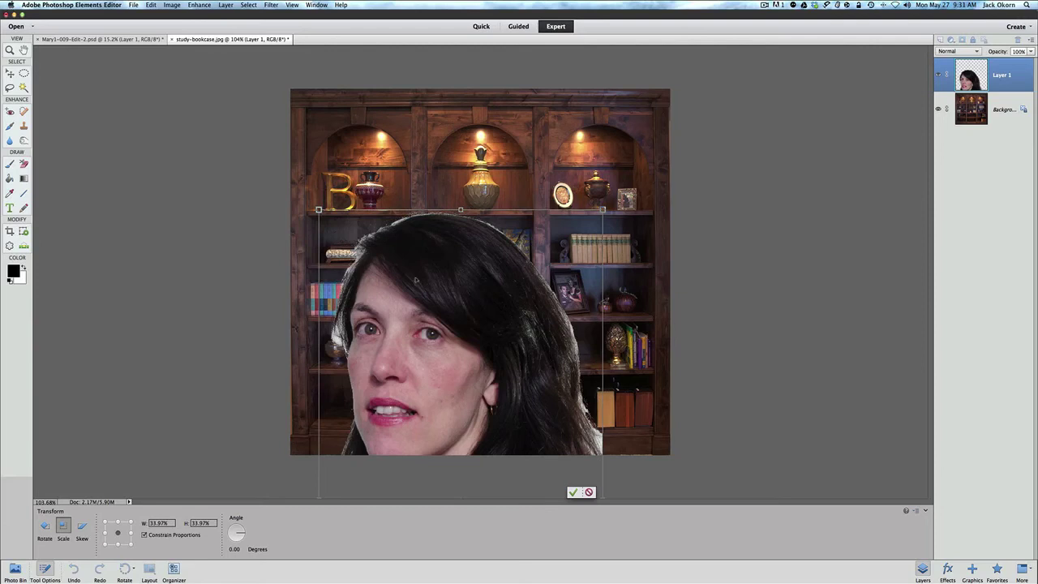
Step: Shrink the woman from about a third to roughly 22%, moving her up and right
left_click_drag(415, 234, 415, 215)
left_click_drag(318, 142, 389, 214)
left_click_drag(482, 474, 490, 401)
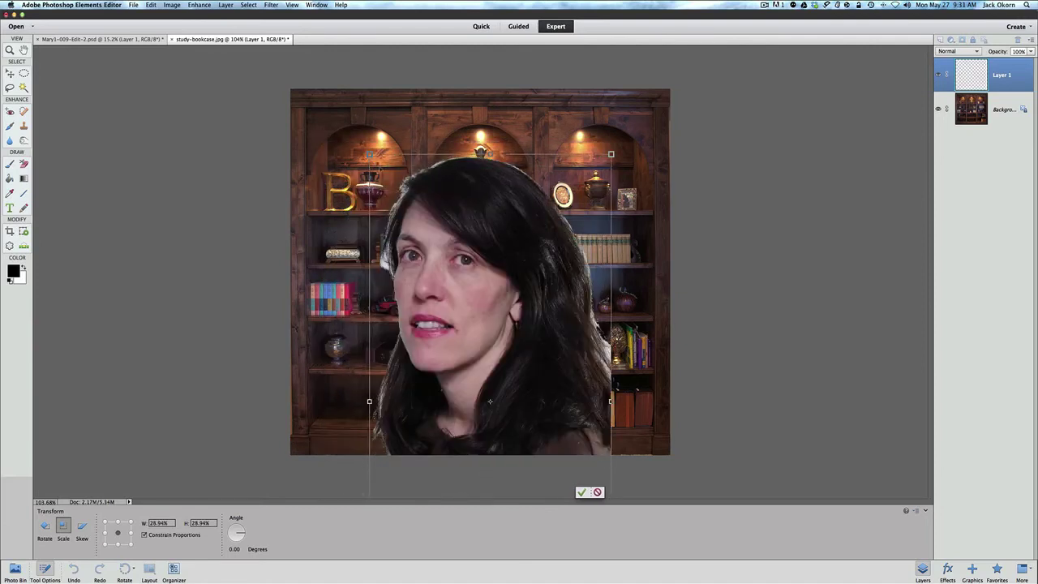
left_click_drag(370, 155, 408, 203)
left_click_drag(463, 279, 462, 198)
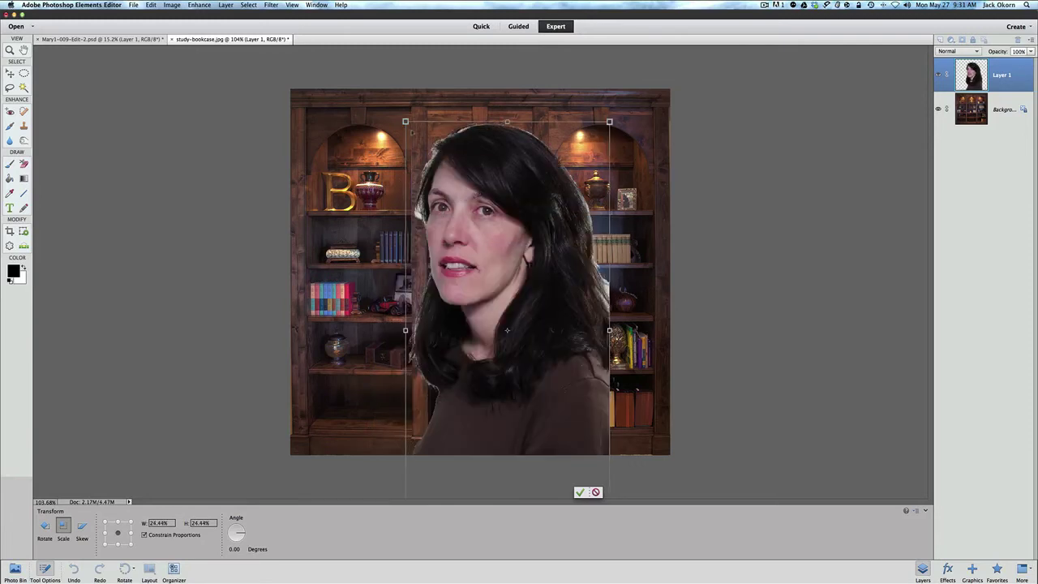
left_click_drag(406, 122, 427, 168)
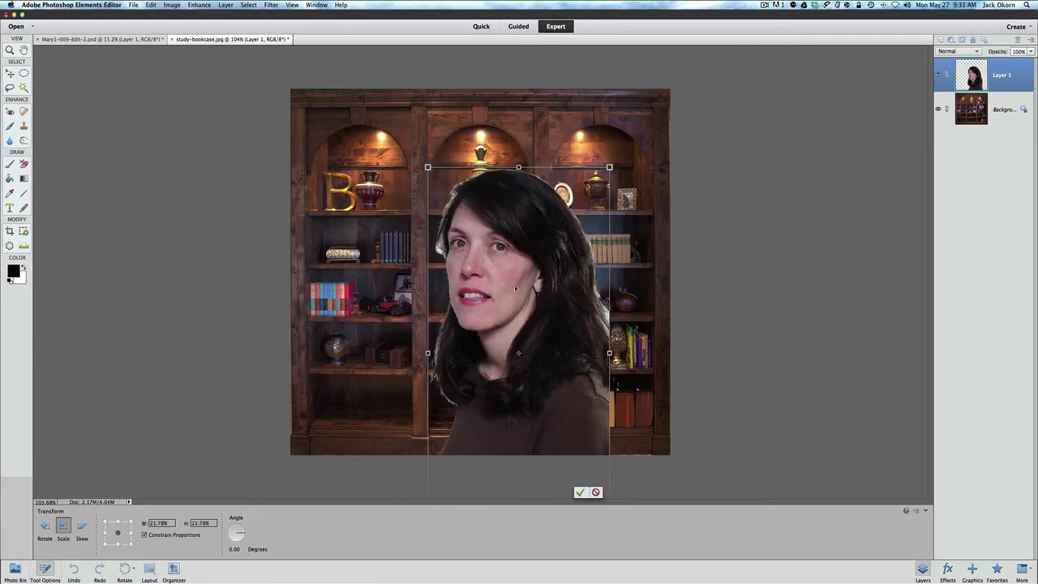
left_click_drag(514, 285, 535, 225)
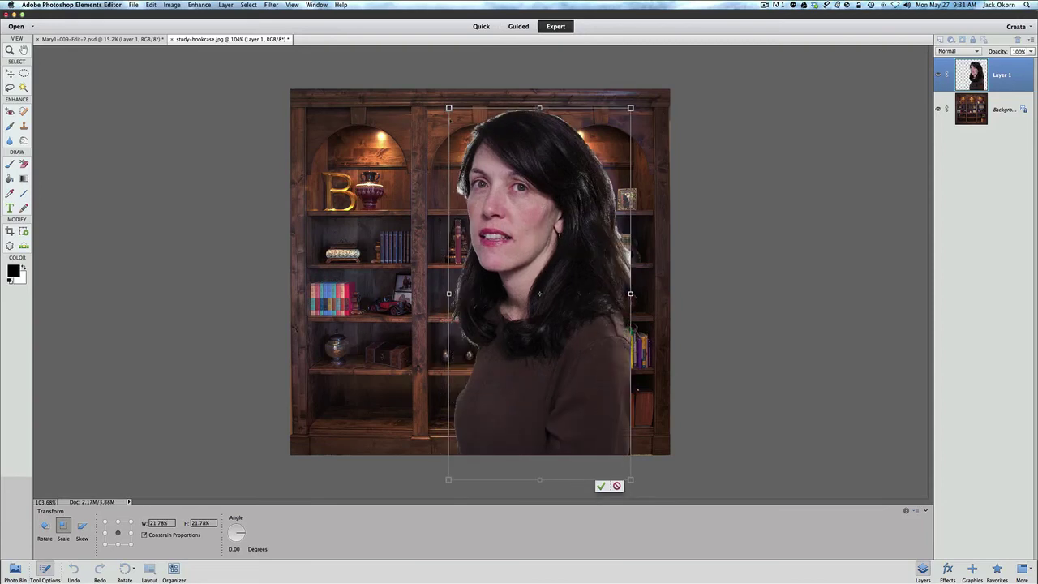
left_click_drag(449, 294, 438, 294)
left_click_drag(438, 117, 461, 130)
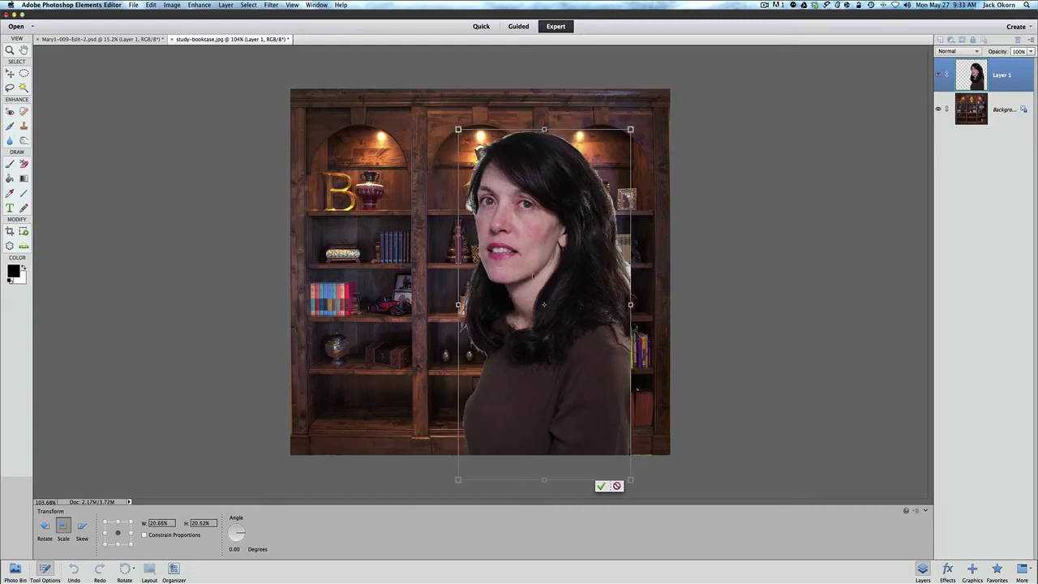
left_click_drag(550, 272, 548, 240)
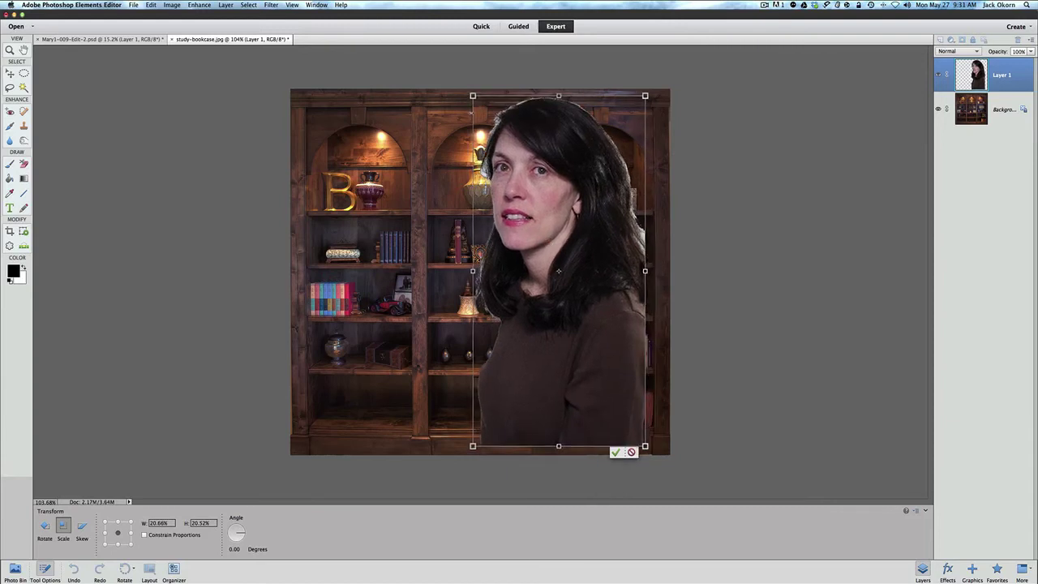
left_click_drag(474, 96, 482, 119)
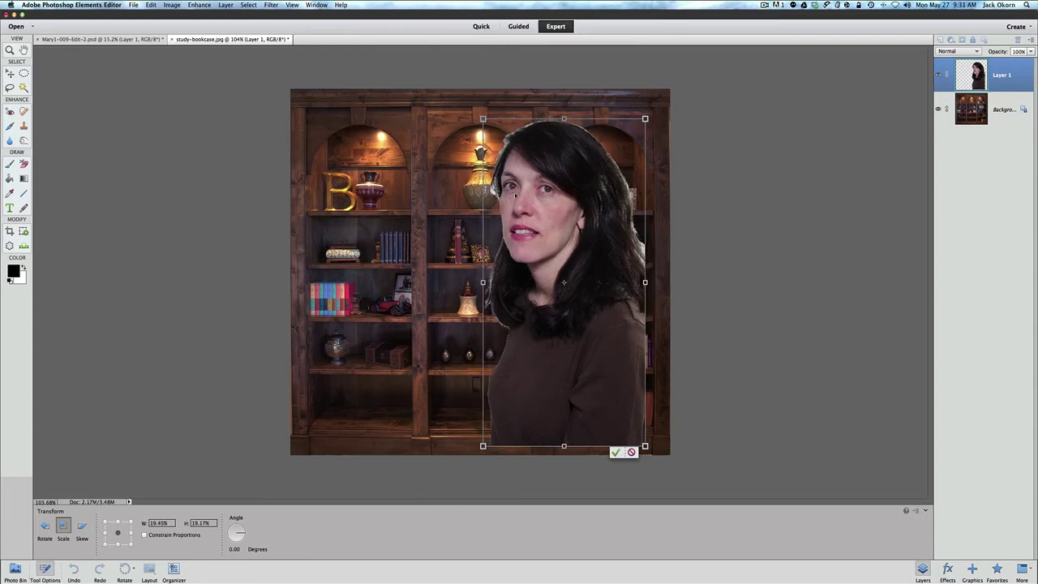
Step: With proportions constrained, size her to about 19.8% at the right-hand shelves and commit
left_click(145, 534)
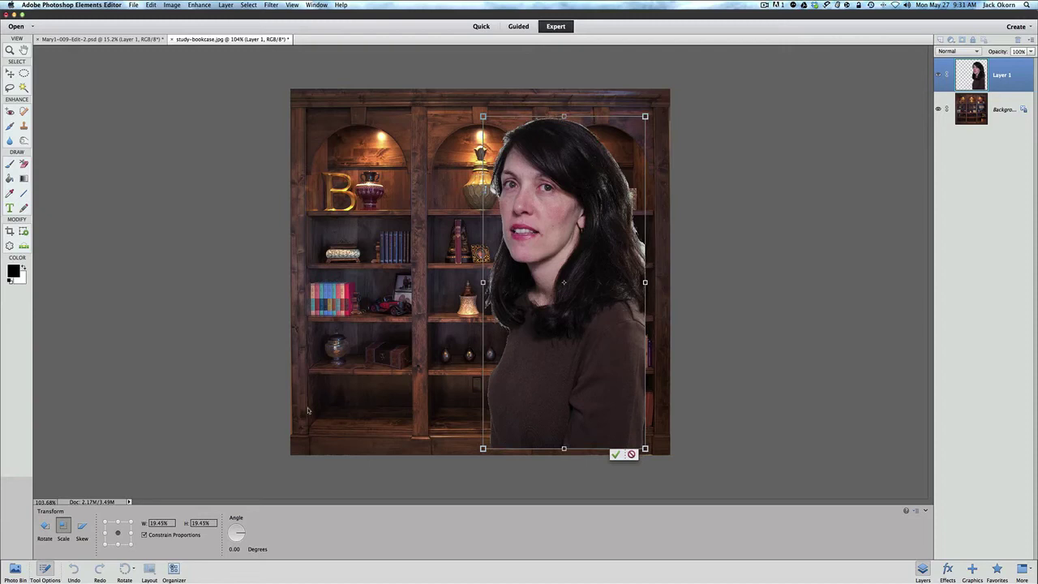
left_click_drag(483, 116, 488, 128)
left_click_drag(551, 243, 587, 262)
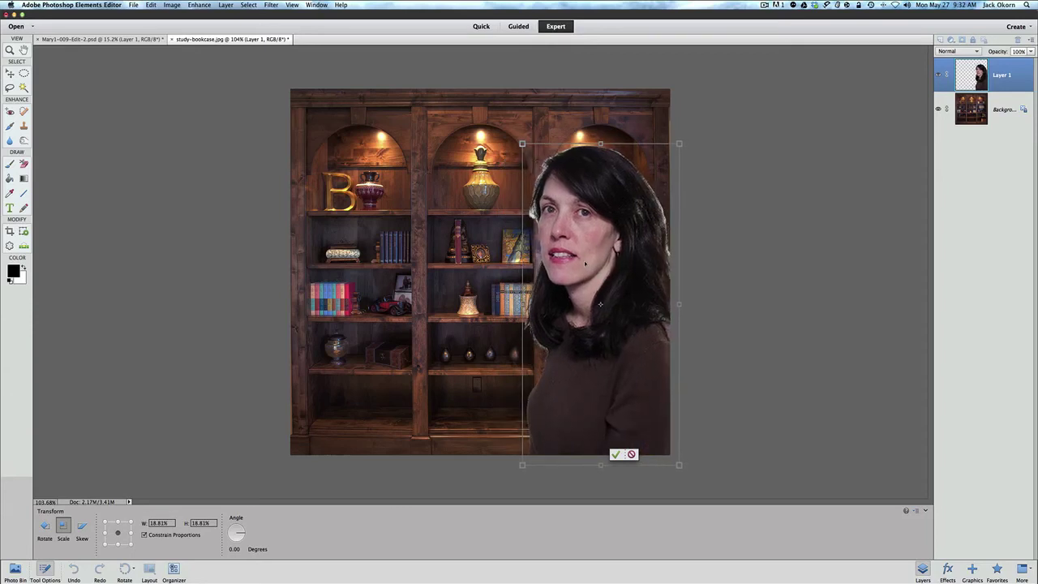
left_click_drag(585, 264, 580, 249)
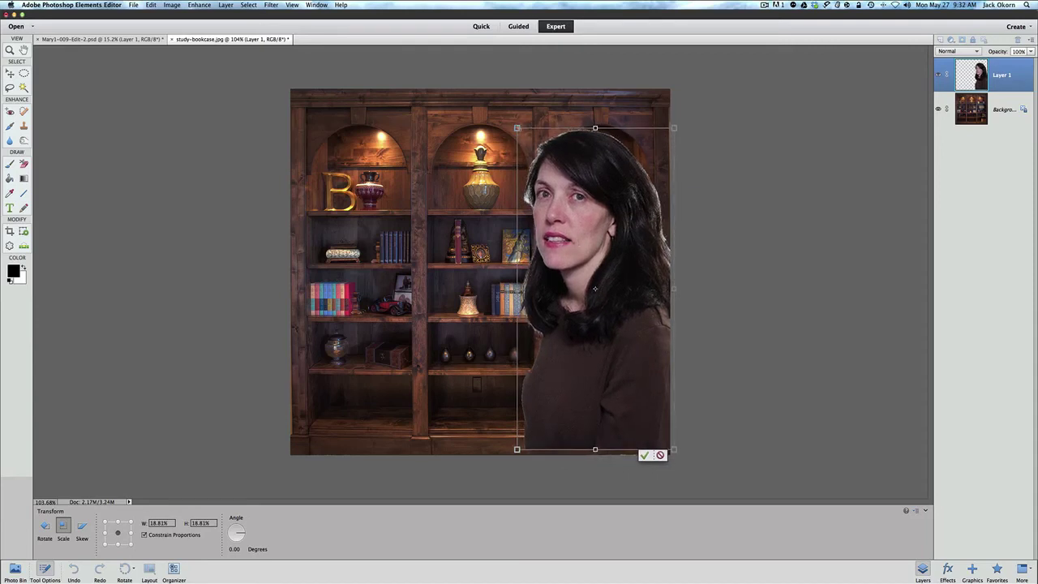
left_click_drag(517, 449, 504, 467)
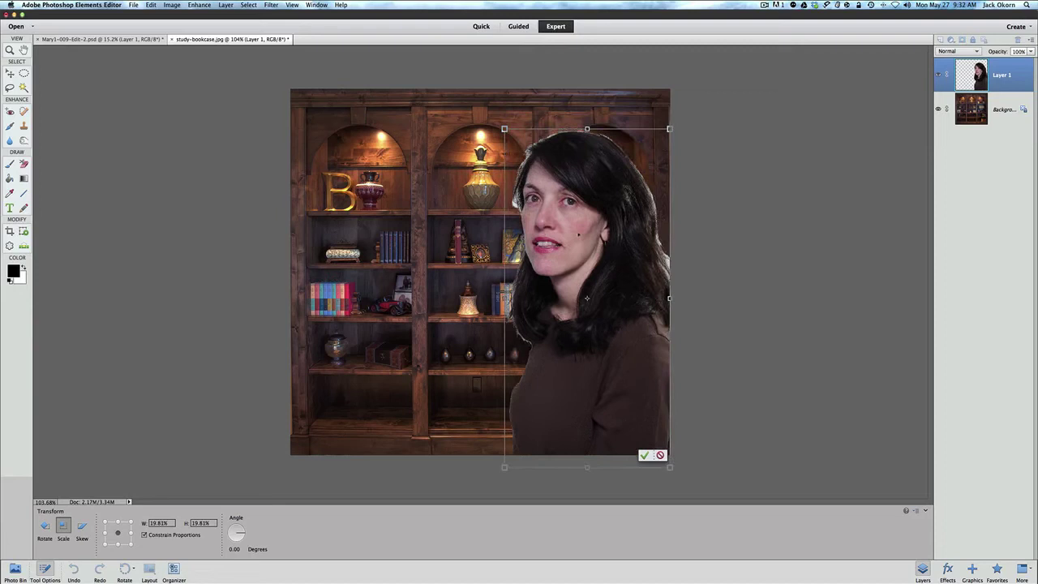
left_click_drag(579, 234, 579, 228)
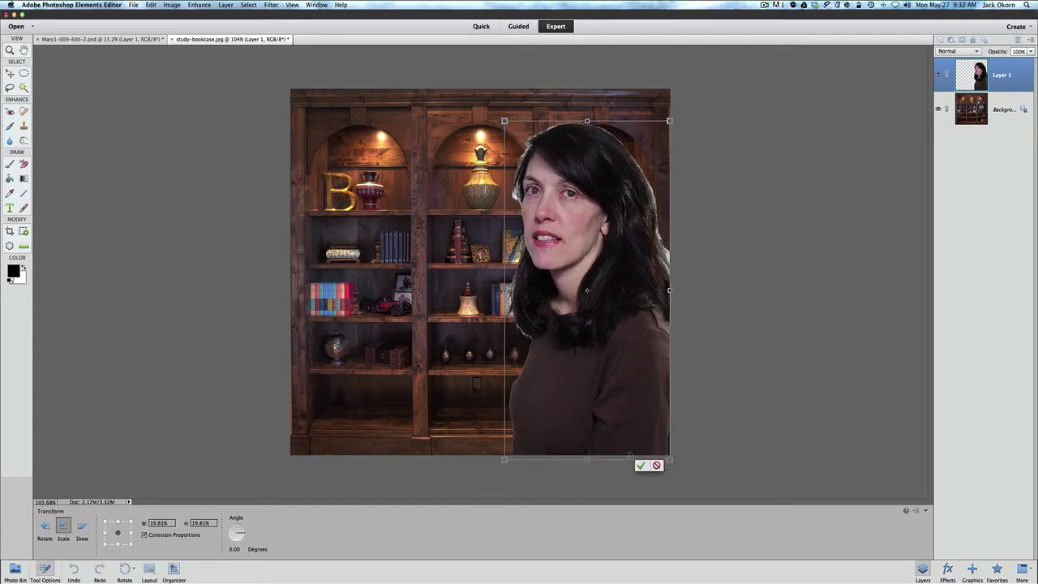
left_click(641, 465)
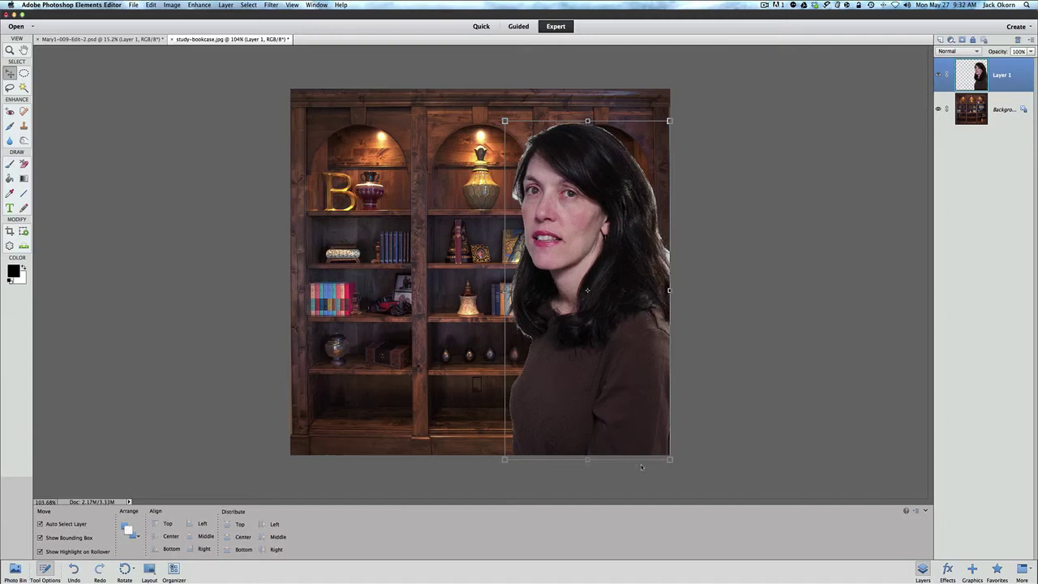
Step: Reselect the woman's Layer 1 and choose the Background Eraser at 10 px, 50% tolerance
left_click(723, 445)
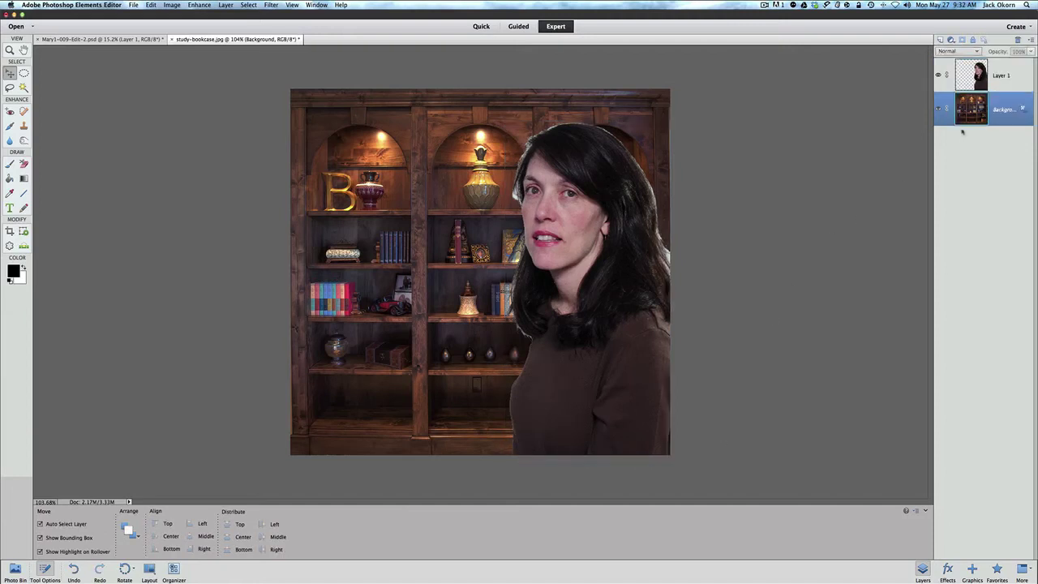
left_click(970, 84)
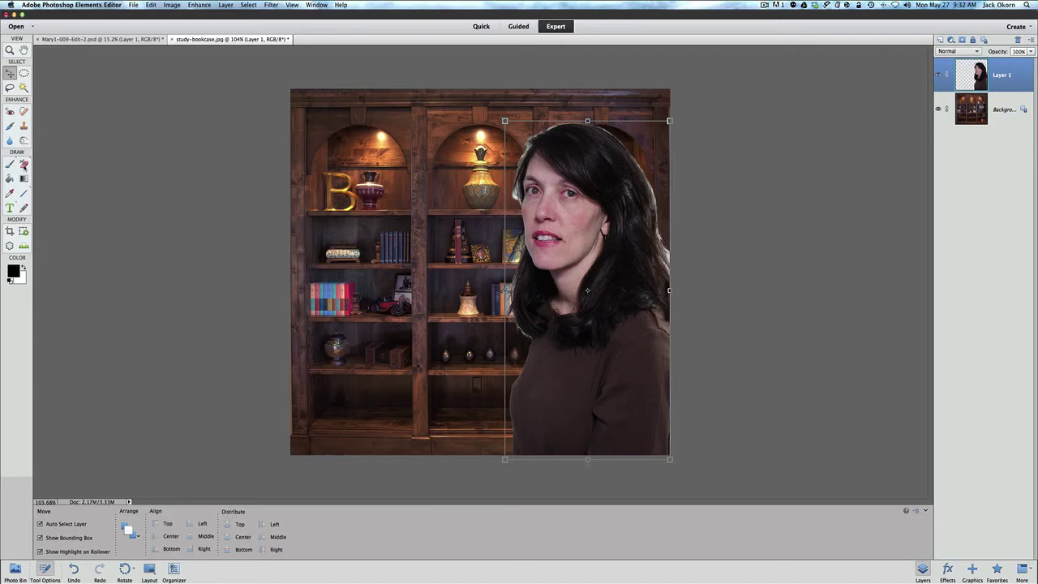
left_click(23, 165)
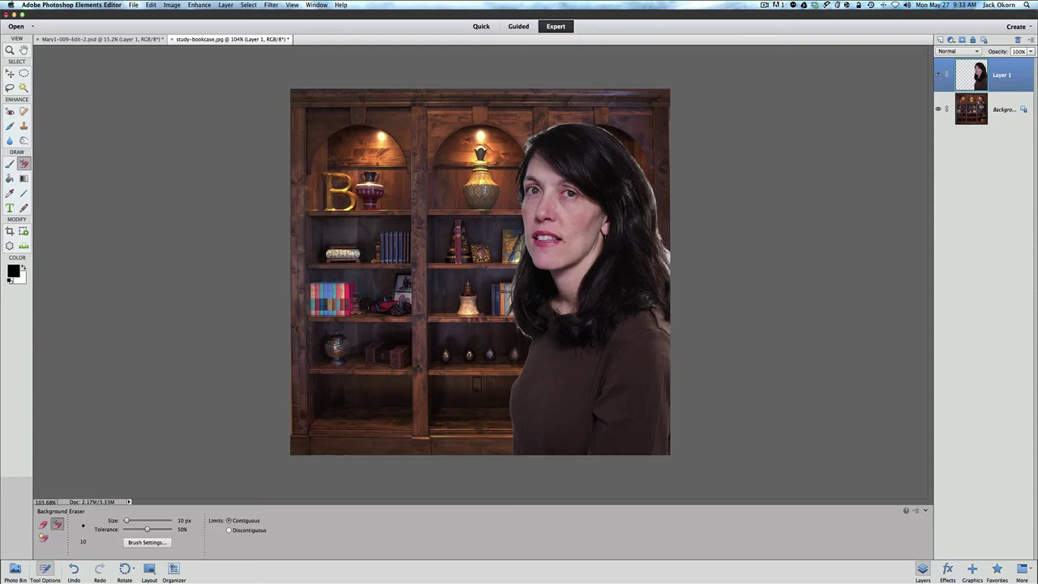
left_click_drag(519, 199, 525, 216)
key("super+z")
key("super+z")
key("super+z")
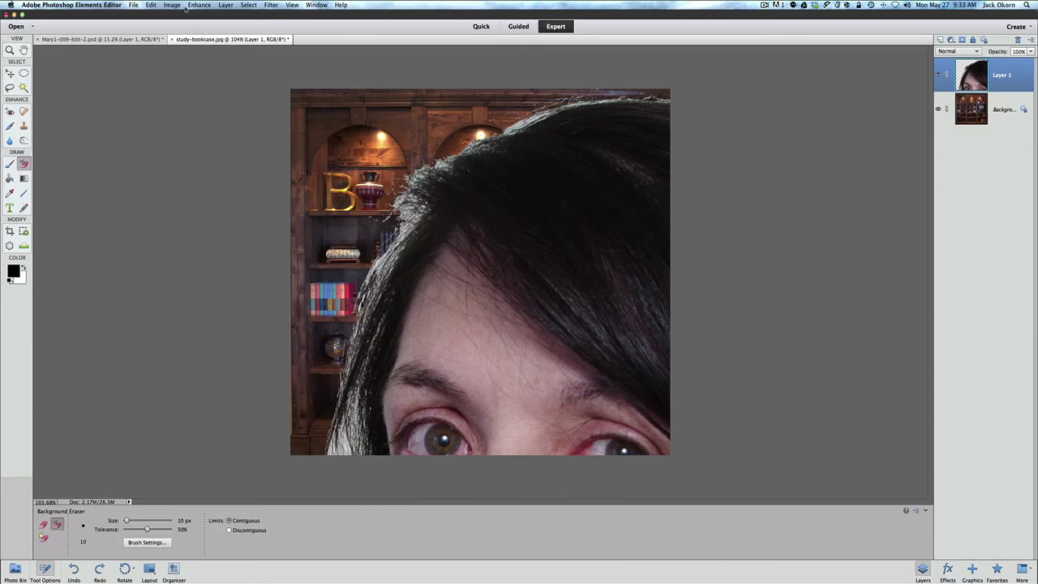
left_click(151, 4)
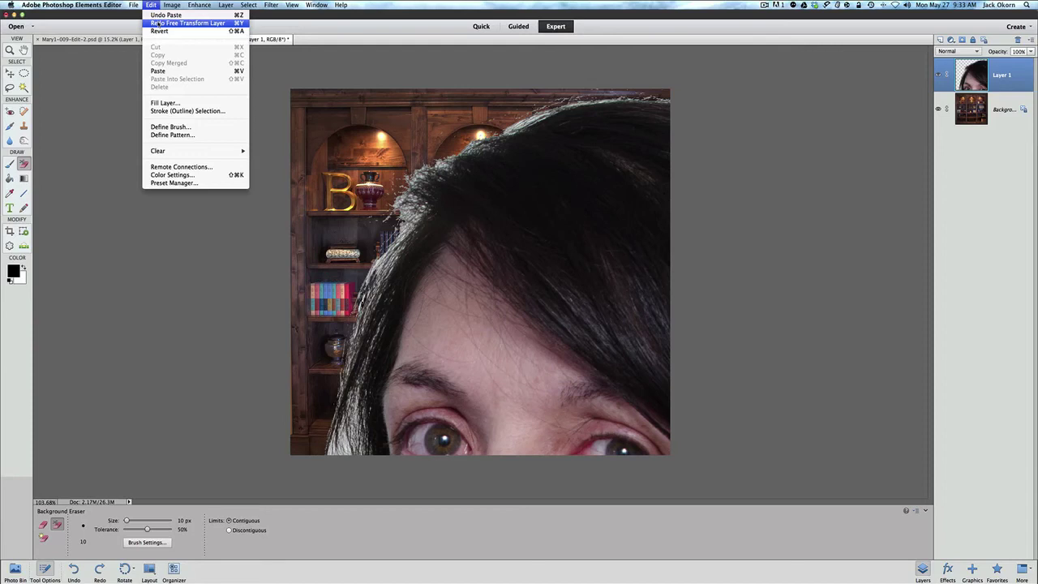
left_click(156, 23)
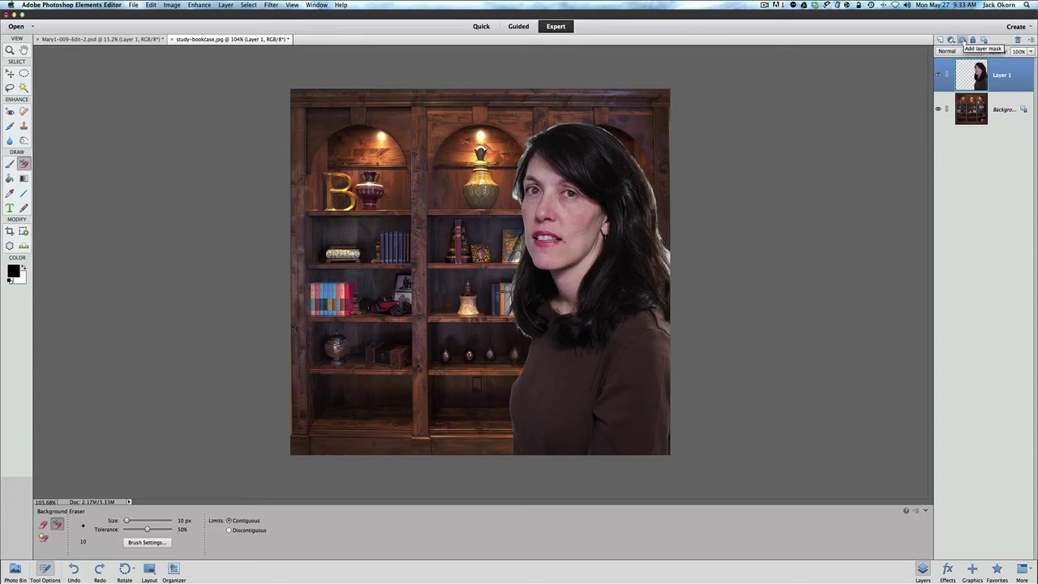
Step: Add a white layer mask to the woman's layer and pick a 10 px brush at 100% opacity
left_click(963, 39)
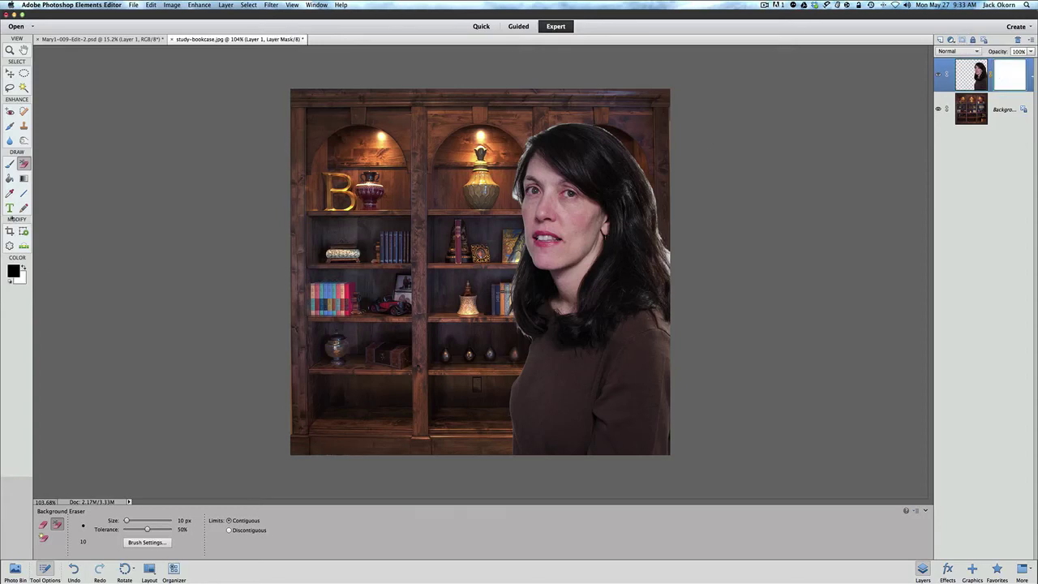
left_click(10, 165)
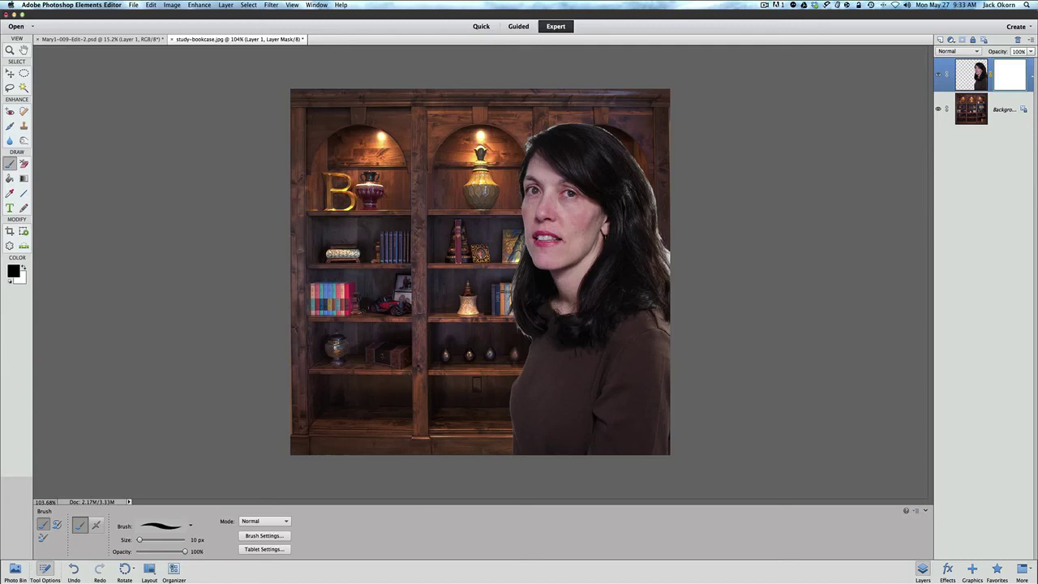
Step: Mask the halo at the hair edge and cheek, then restore the over-masked cheek skin in white
left_click_drag(517, 162, 524, 152)
left_click_drag(527, 212, 531, 229)
scroll(531, 222, "up", 3)
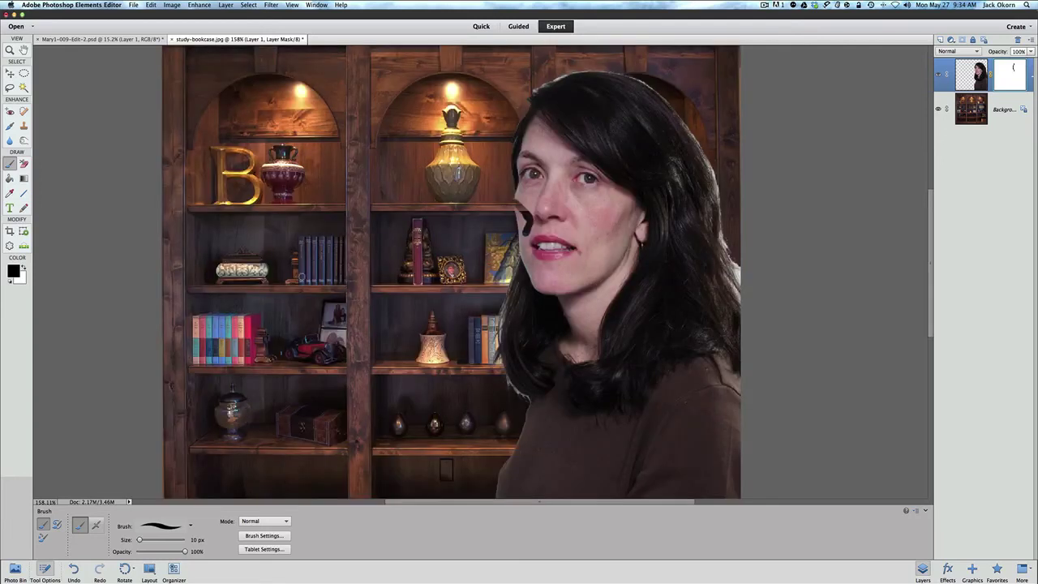
left_click(24, 268)
left_click_drag(527, 231, 518, 207)
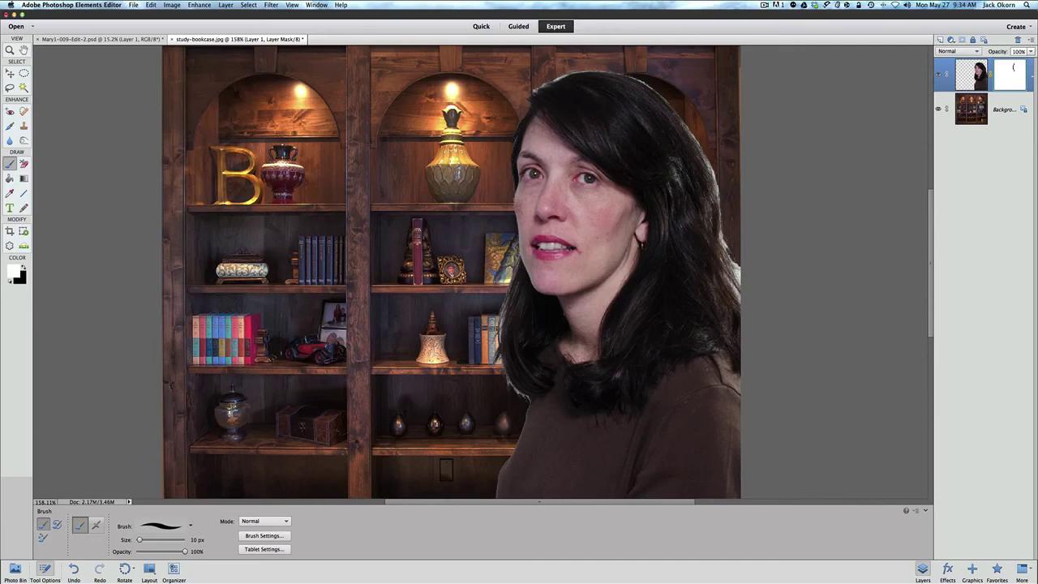
left_click(23, 268)
Step: Paint black into the mask along the lower hair edge and the top of the hair
left_click_drag(517, 258, 496, 365)
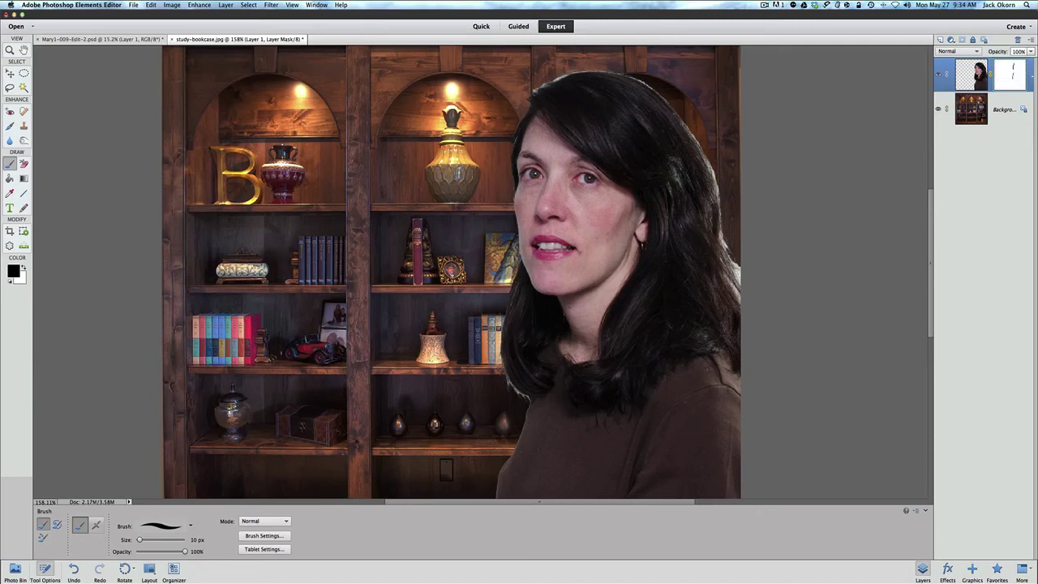
left_click_drag(510, 387, 526, 397)
mouse_move(564, 75)
left_mouse_down()
mouse_move(628, 72)
mouse_move(691, 128)
mouse_move(719, 183)
mouse_move(739, 298)
mouse_move(716, 203)
mouse_move(718, 228)
left_mouse_up()
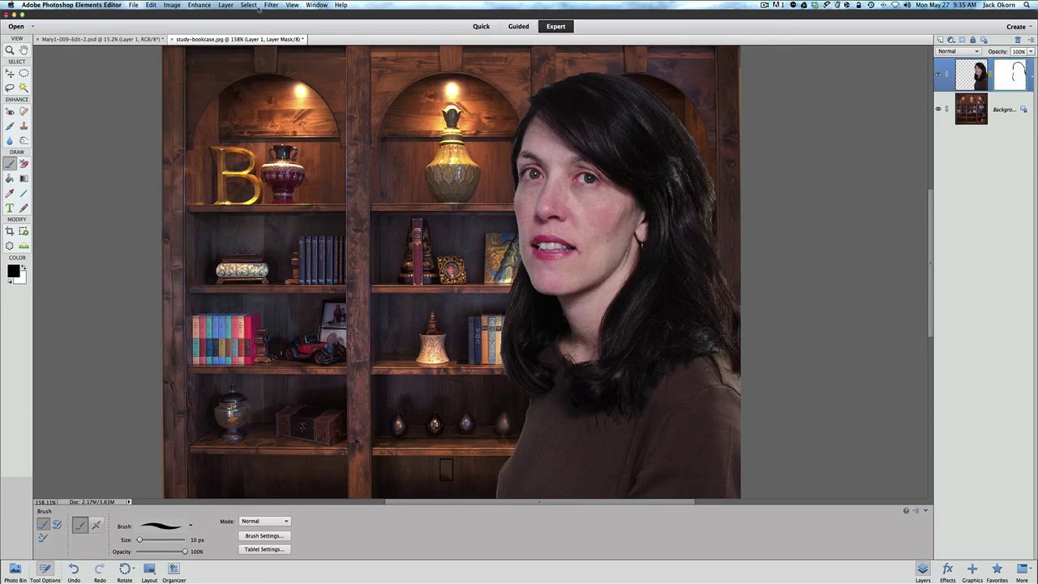
Step: Zoom out to see the whole composite and review the cleaned hair edge
left_click(292, 5)
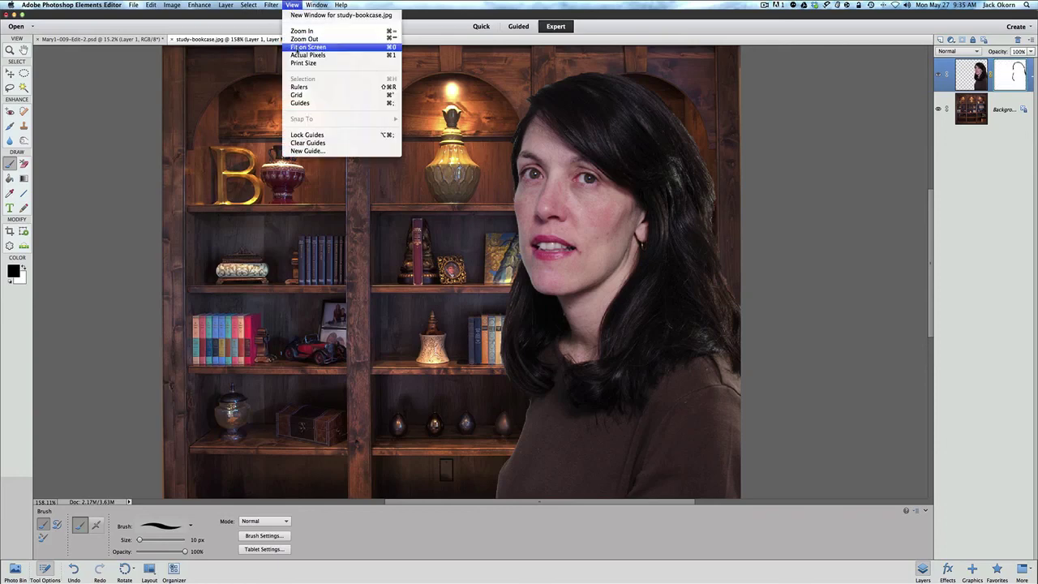
key("Escape")
key("super+minus")
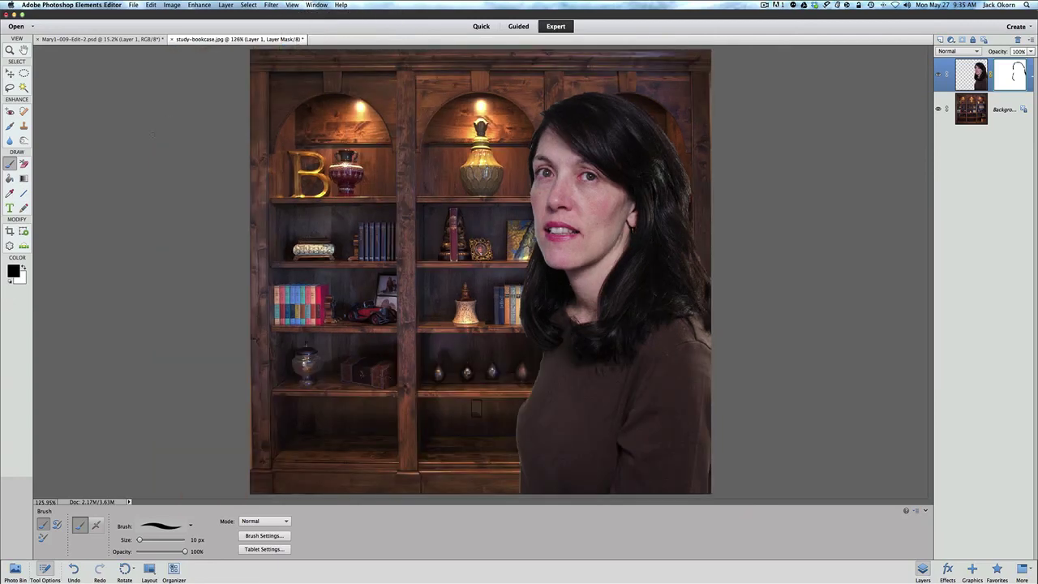